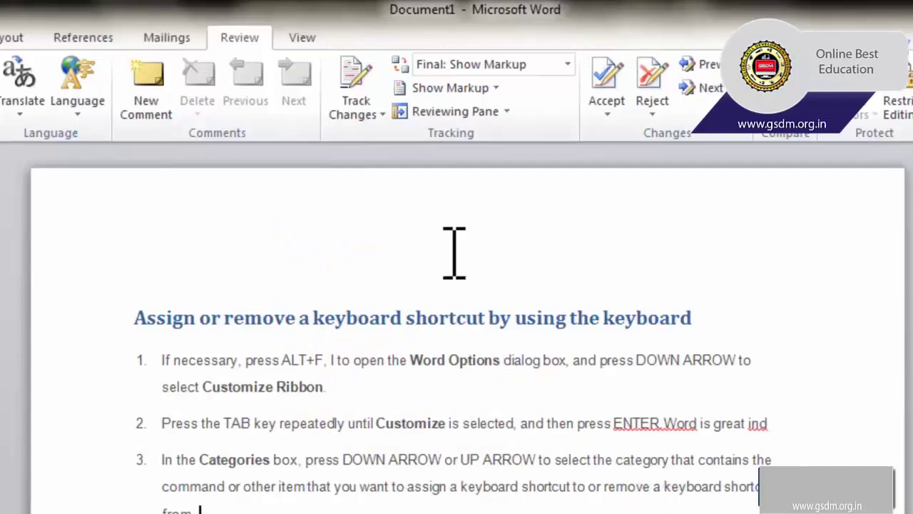
Step: Turn on Track Changes for the document
{"action": "left_click", "coordinate": [354, 112]}
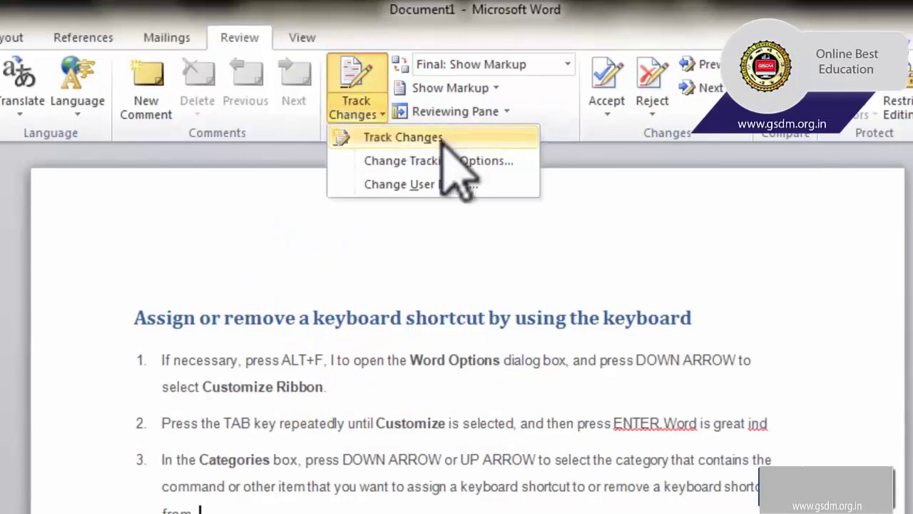
{"action": "left_click", "coordinate": [379, 138]}
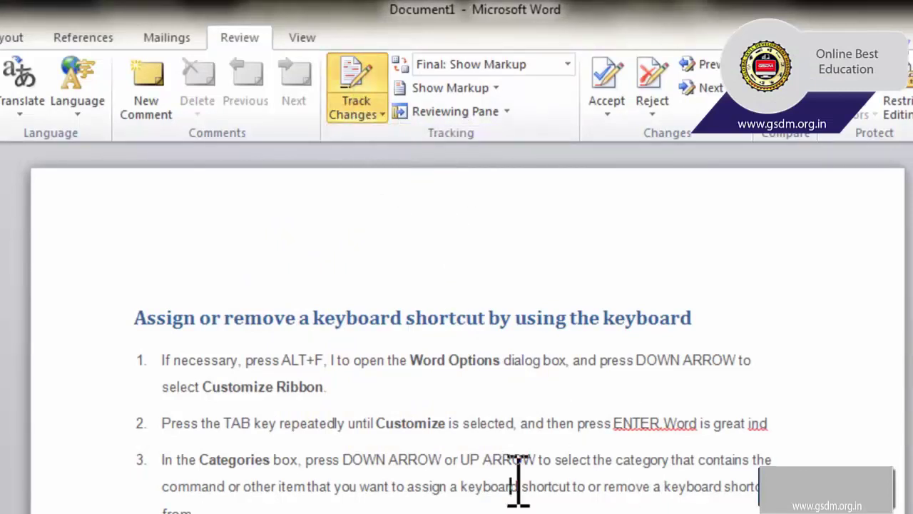
{"action": "scroll", "coordinate": [426, 453], "scroll_direction": "down", "scroll_amount": 2}
{"action": "scroll", "coordinate": [428, 452], "scroll_direction": "up", "scroll_amount": 2}
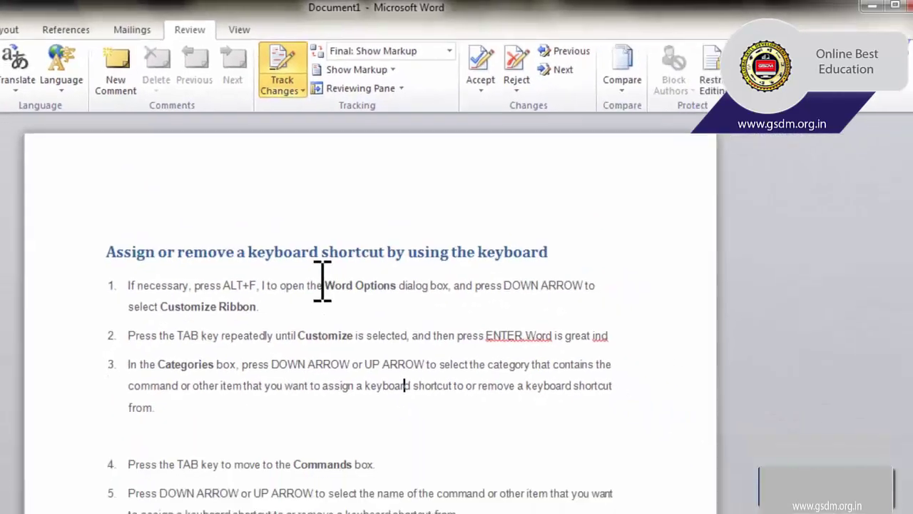
Step: Delete the words "I to open the Word Options dialog box" from the first numbered item
{"action": "left_click_drag", "start_coordinate": [387, 360], "coordinate": [516, 365]}
{"action": "left_click_drag", "start_coordinate": [391, 276], "coordinate": [284, 278]}
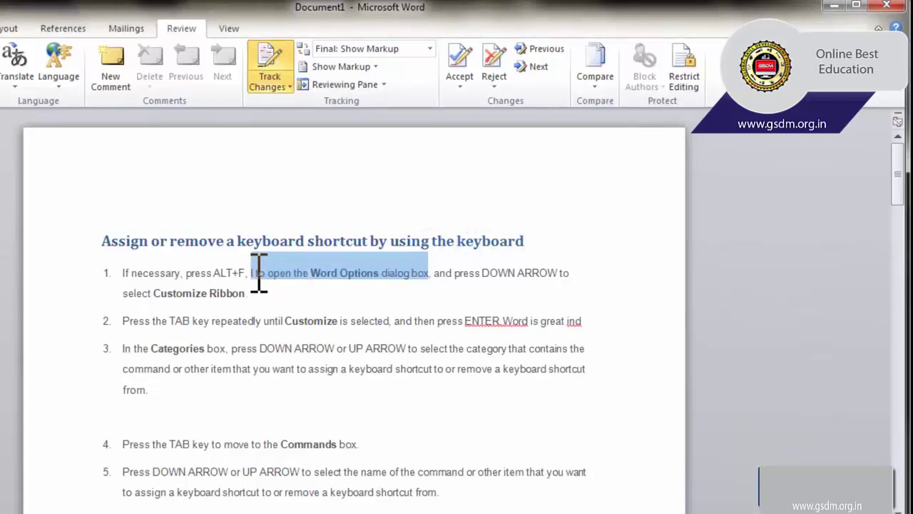
{"action": "key", "text": "Delete"}
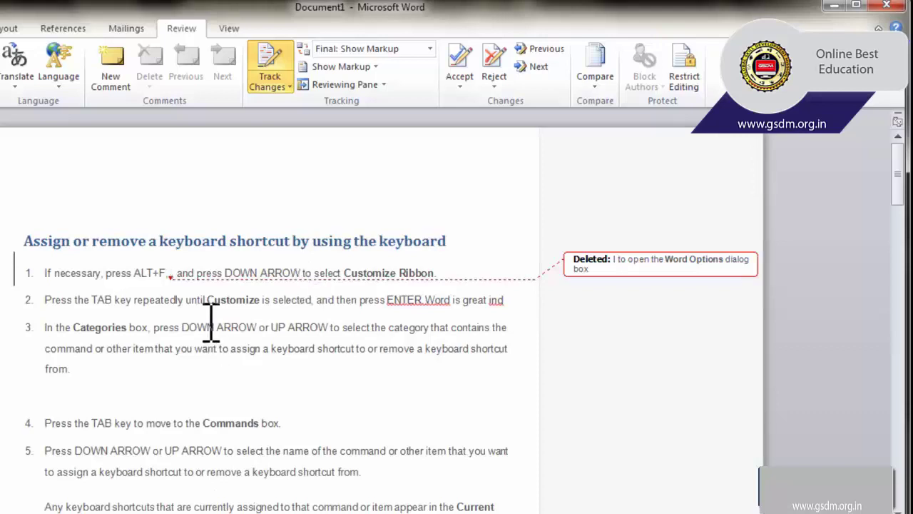
Step: Format the words "until Customize" in the second numbered item as italic with an orange font color
{"action": "left_click_drag", "start_coordinate": [196, 300], "coordinate": [230, 300]}
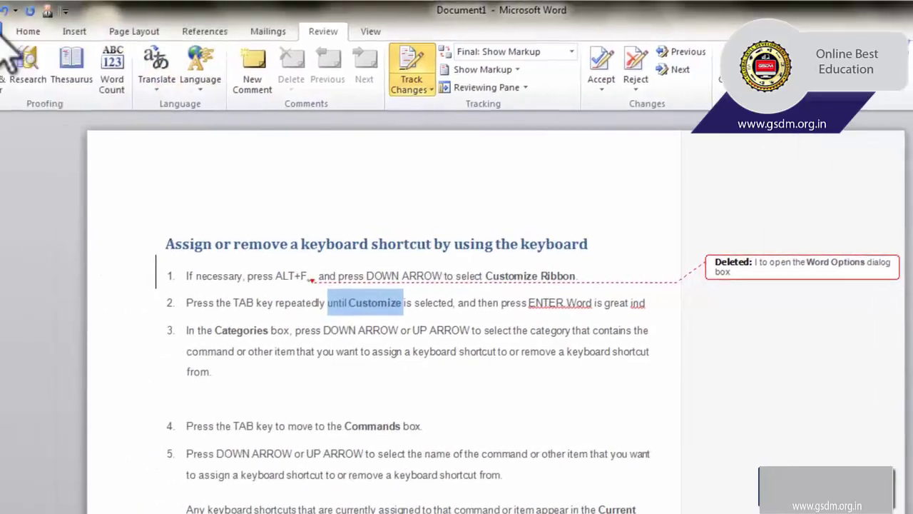
{"action": "left_click", "coordinate": [81, 31]}
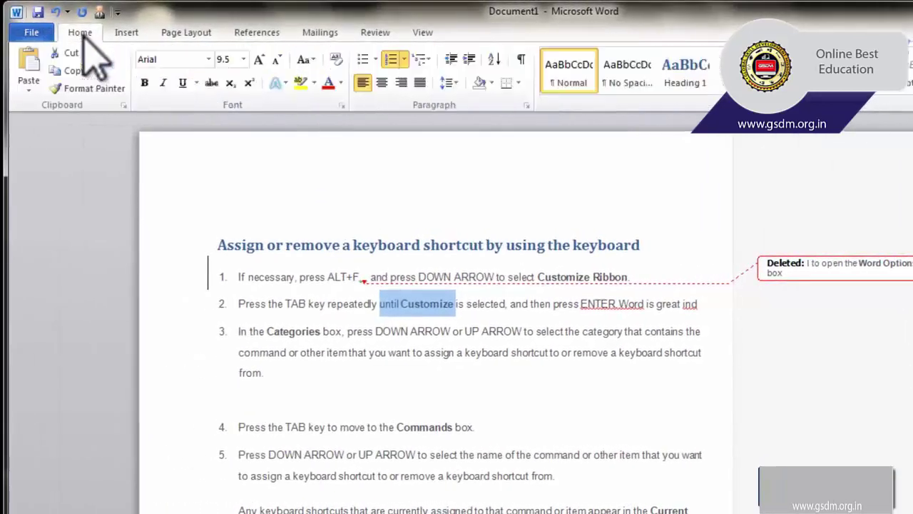
{"action": "left_click", "coordinate": [163, 83]}
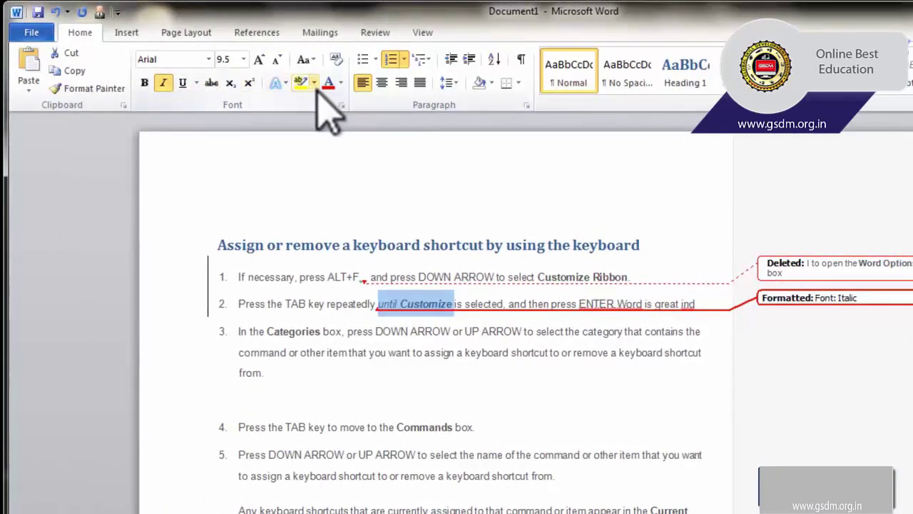
{"action": "left_click", "coordinate": [341, 82]}
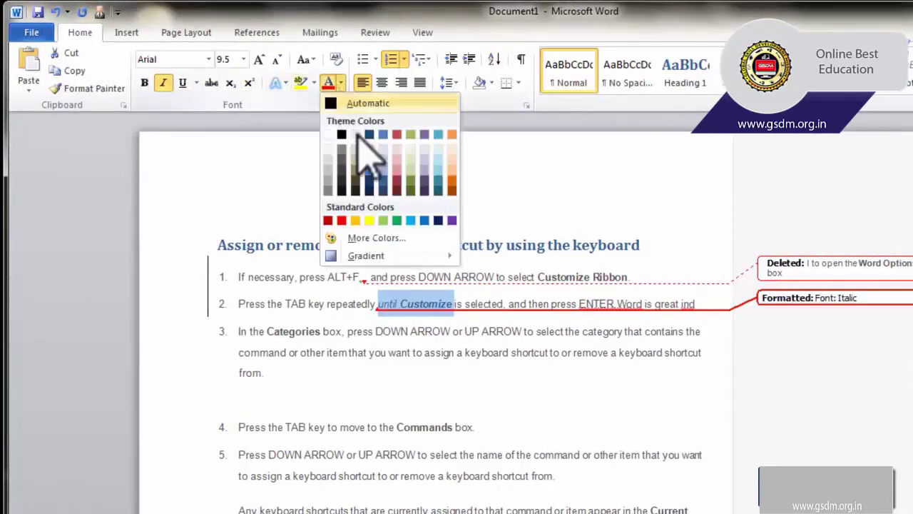
{"action": "left_click", "coordinate": [356, 220]}
Step: Insert the text "this is new line added Interpretation" before "you want to assign" in the third numbered item
{"action": "left_click", "coordinate": [428, 400]}
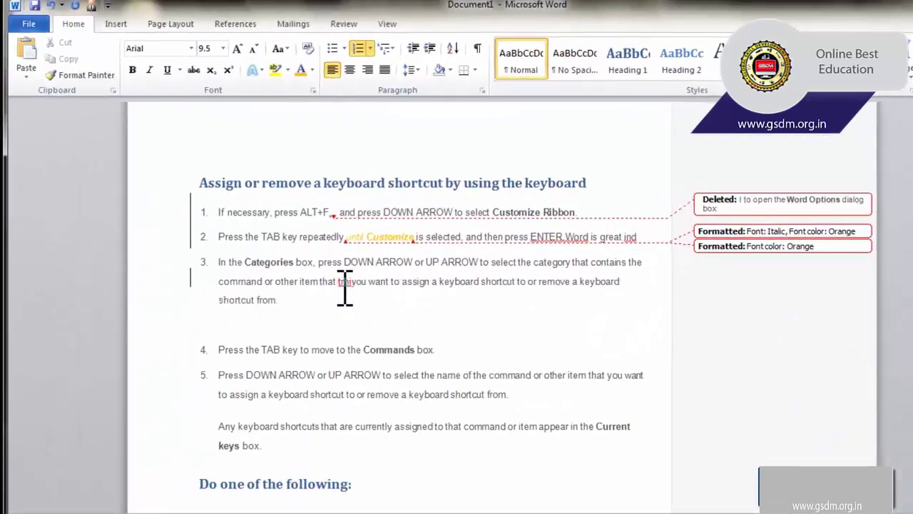
{"action": "key", "text": "BackSpace"}
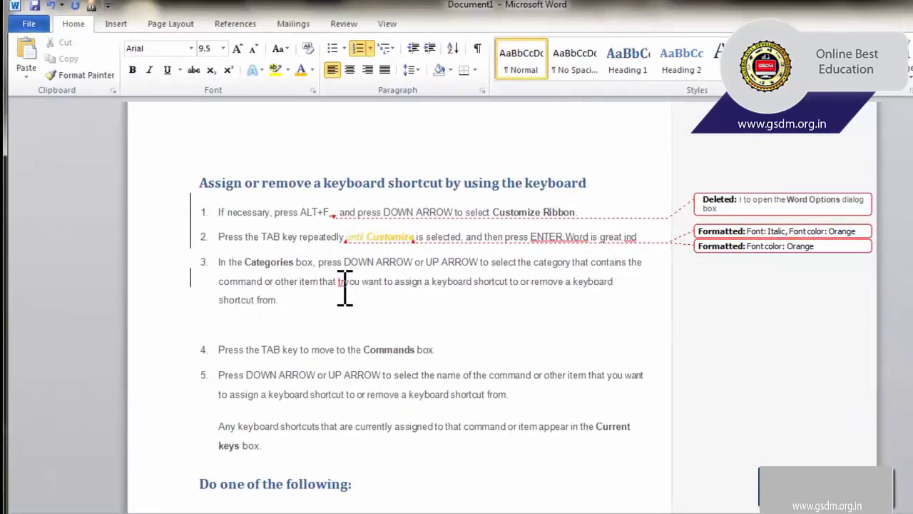
{"action": "key", "text": "BackSpace"}
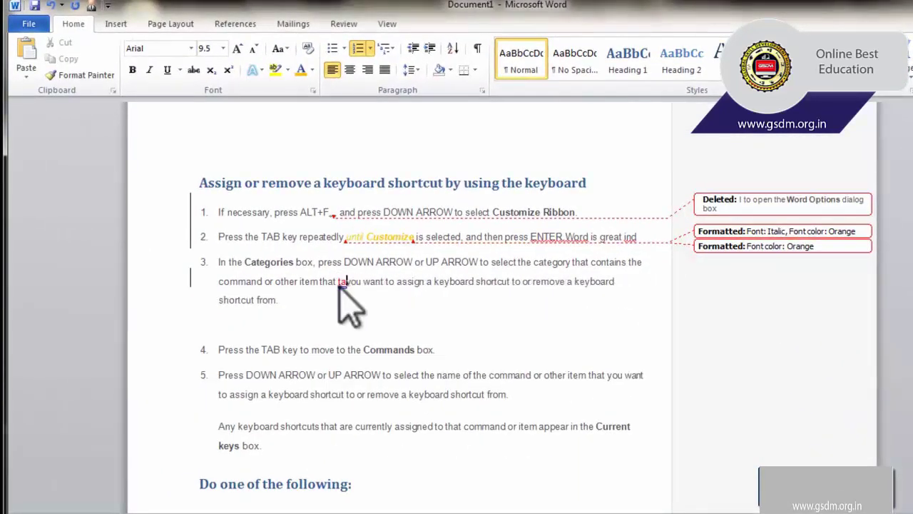
{"action": "type", "text": "this is new "}
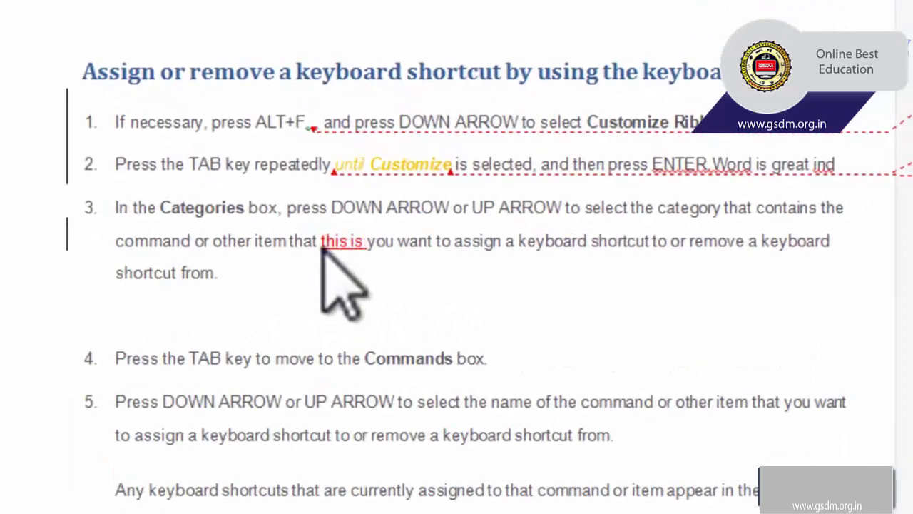
{"action": "type", "text": "line adde"}
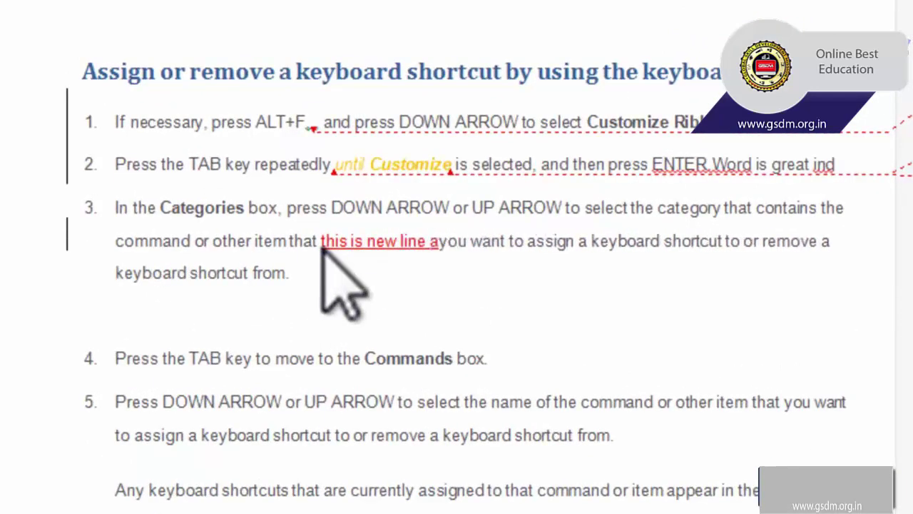
{"action": "type", "text": "d Interpretation docu"}
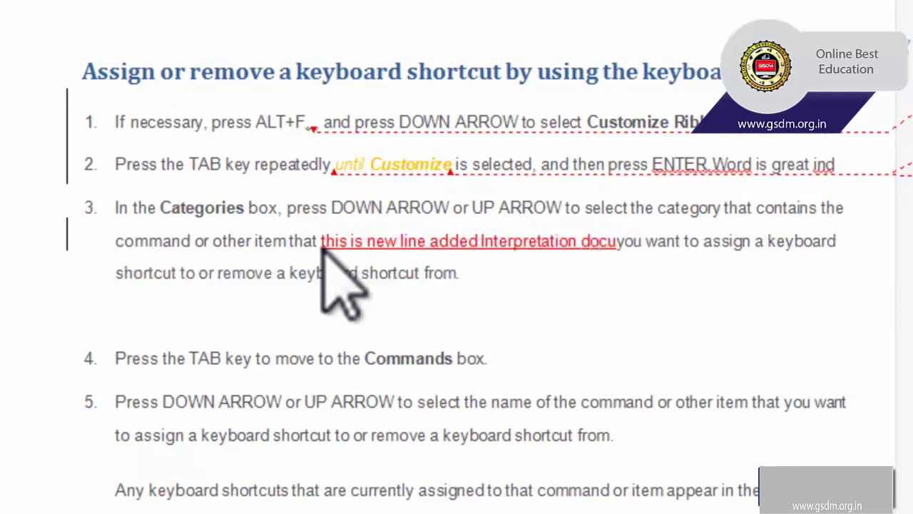
{"action": "key", "text": "BackSpace"}
{"action": "key", "text": "BackSpace"}
{"action": "key", "text": "BackSpace"}
{"action": "key", "text": "BackSpace"}
{"action": "key", "text": "BackSpace"}
{"action": "key", "text": "BackSpace"}
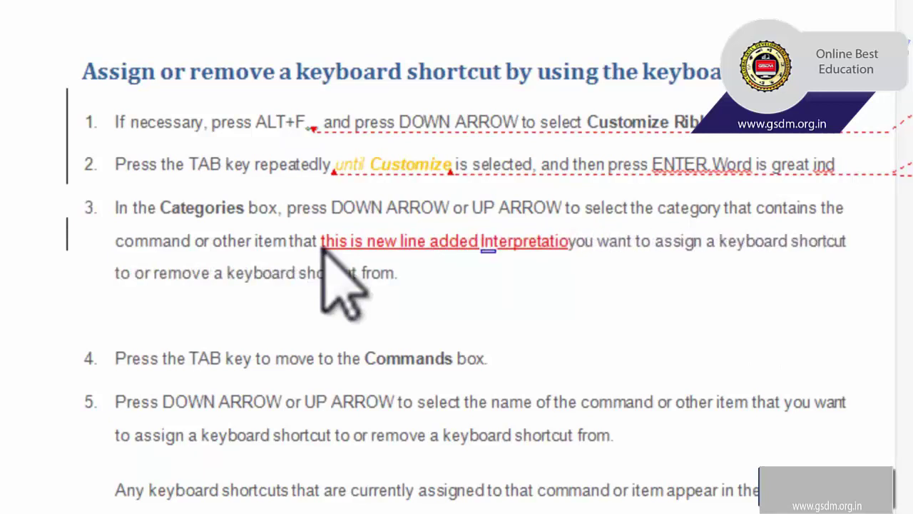
{"action": "type", "text": "n"}
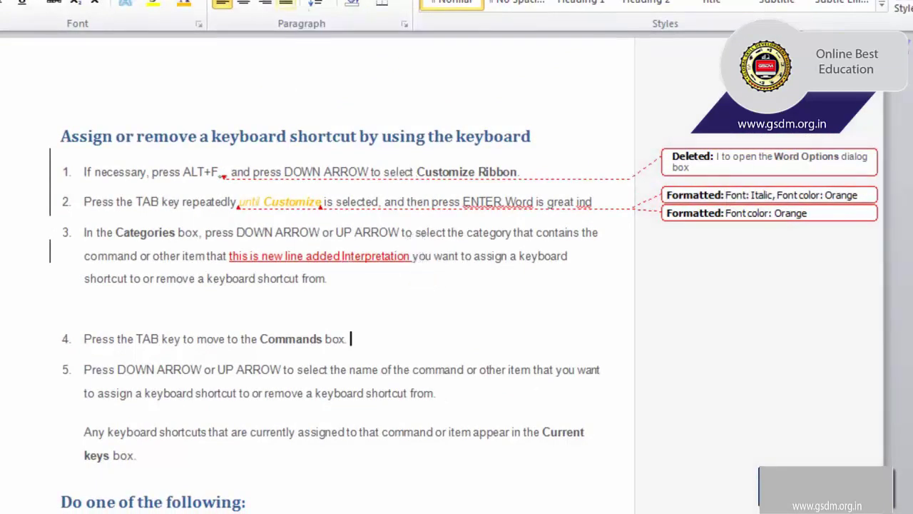
Step: Turn off Track Changes for the document
{"action": "key", "text": "alt+r"}
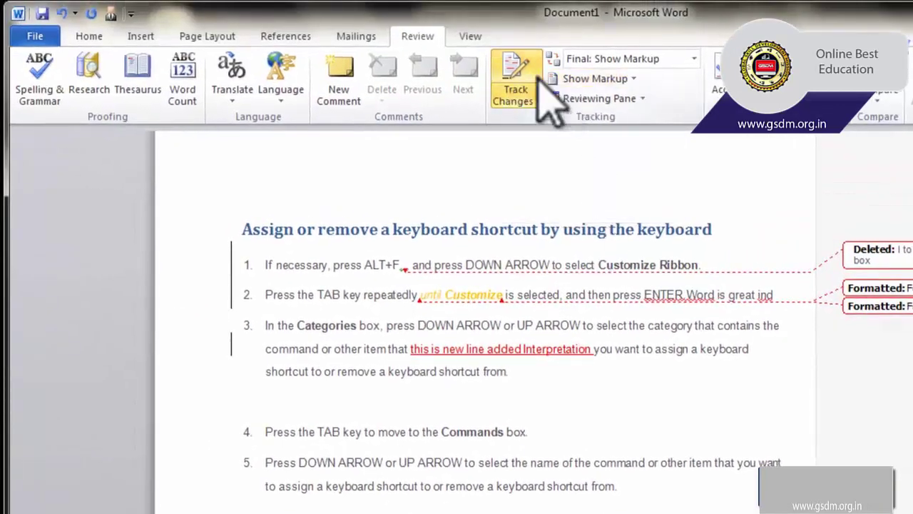
{"action": "left_click", "coordinate": [526, 100]}
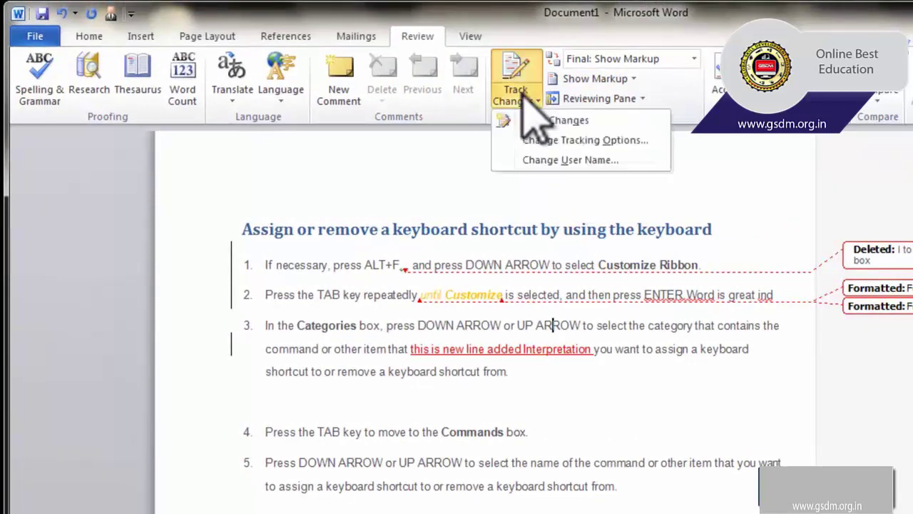
{"action": "left_click", "coordinate": [634, 61]}
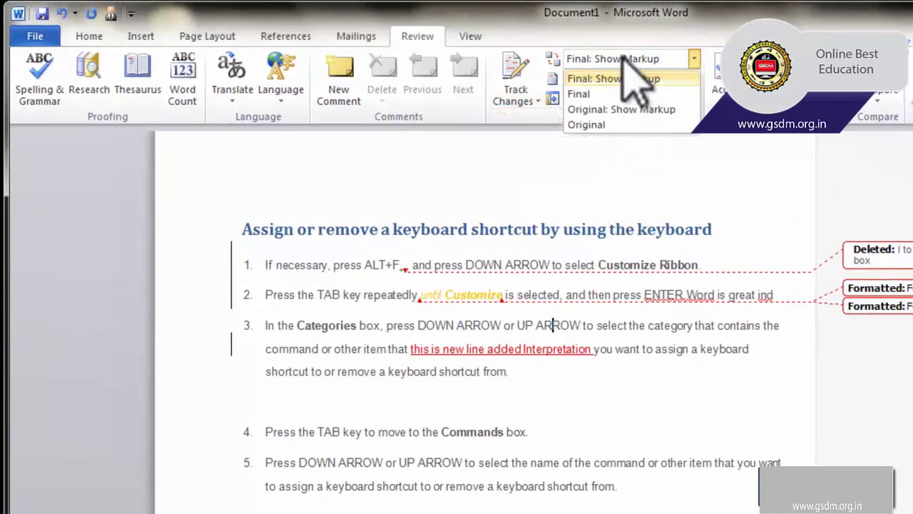
{"action": "left_click", "coordinate": [595, 357]}
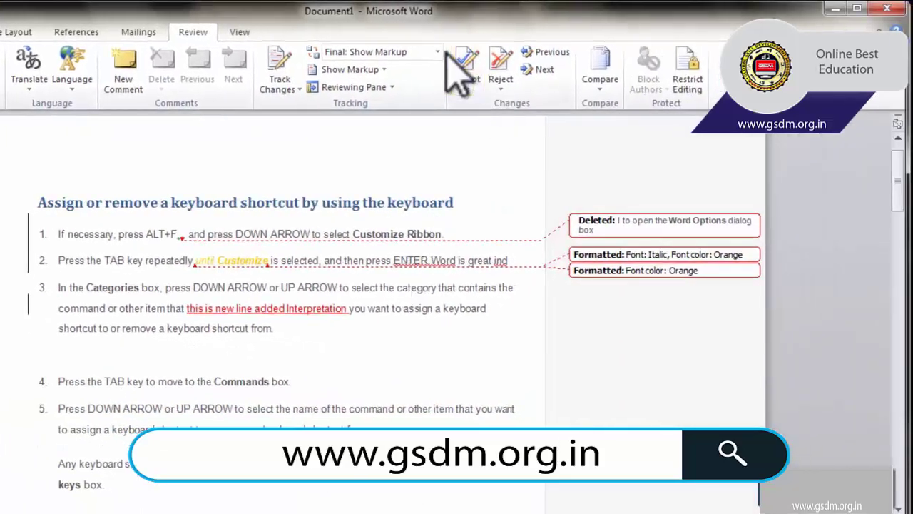
Step: View the document as Final, Original: Show Markup and Original, ending back in the Final: Show Markup view
{"action": "left_click", "coordinate": [437, 52]}
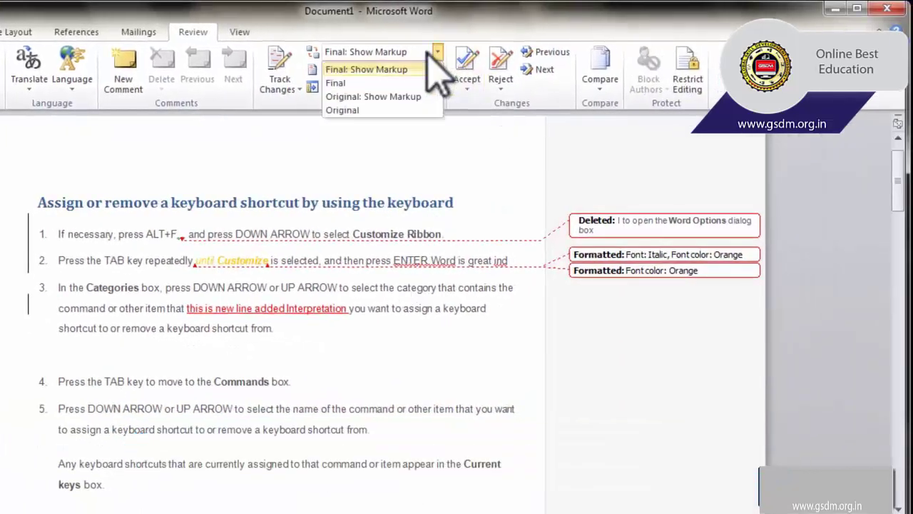
{"action": "left_click", "coordinate": [349, 83]}
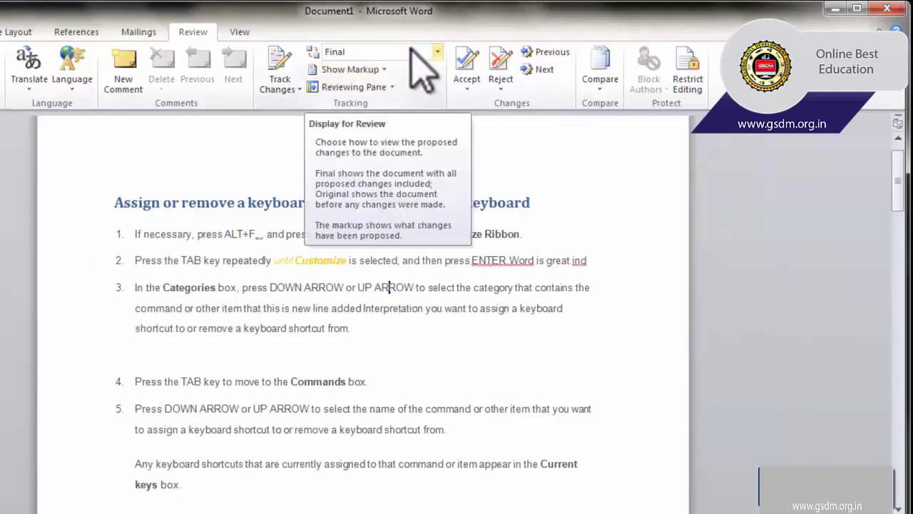
{"action": "left_click", "coordinate": [413, 51]}
{"action": "left_click", "coordinate": [385, 96]}
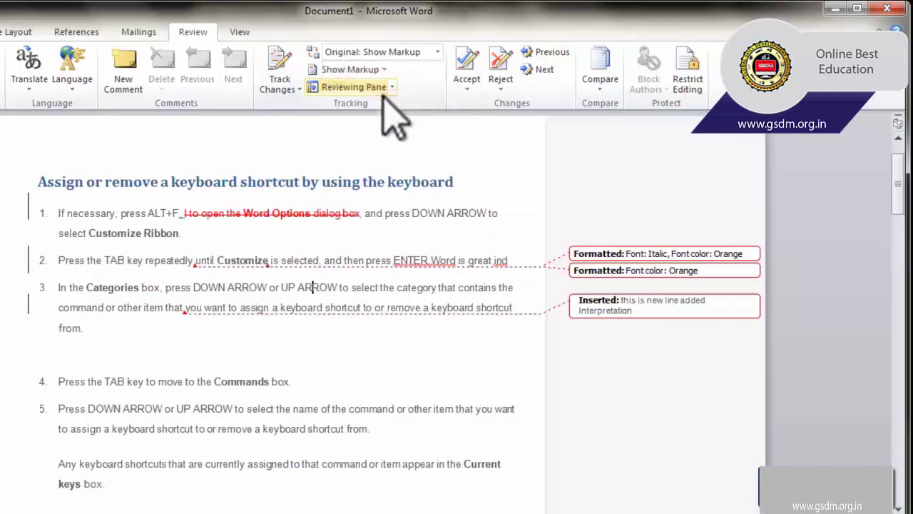
{"action": "left_click", "coordinate": [411, 52]}
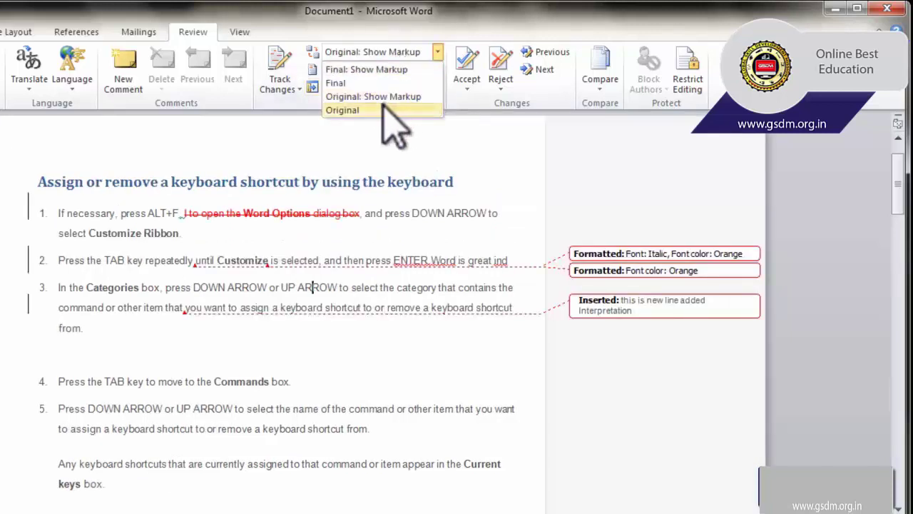
{"action": "left_click", "coordinate": [384, 109]}
{"action": "left_click", "coordinate": [437, 52]}
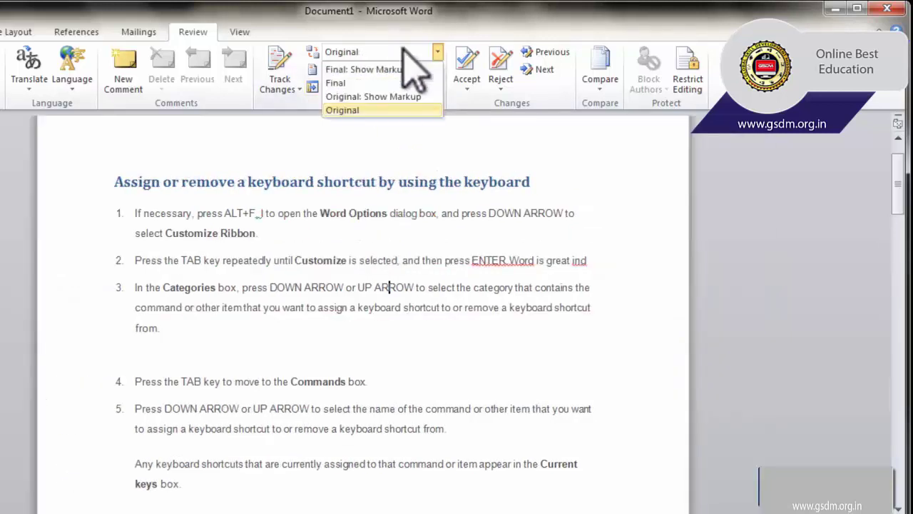
{"action": "left_click", "coordinate": [371, 70]}
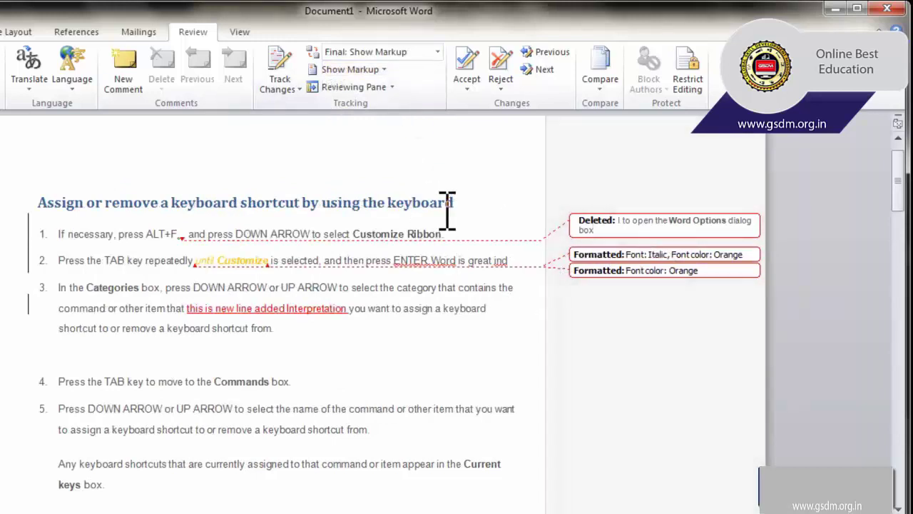
Step: Hide the Comments and Ink markup types in the document
{"action": "left_click", "coordinate": [380, 70]}
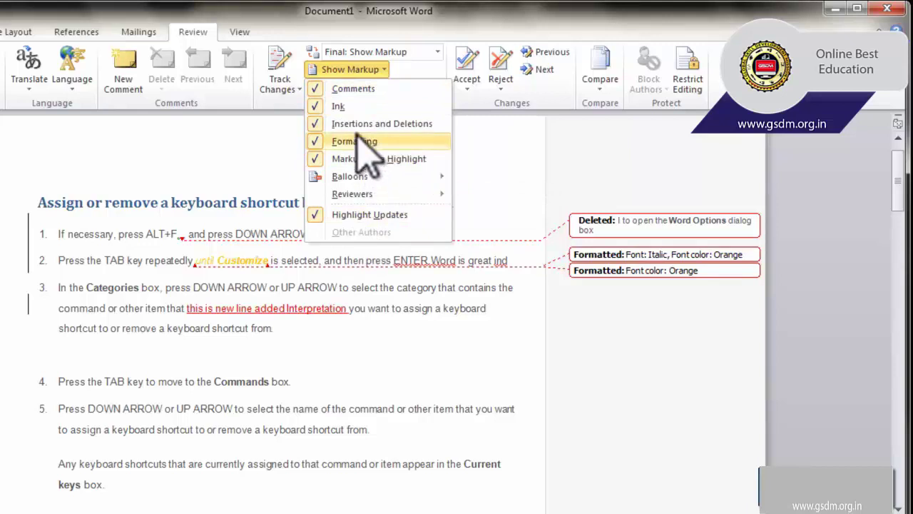
{"action": "left_click", "coordinate": [345, 87]}
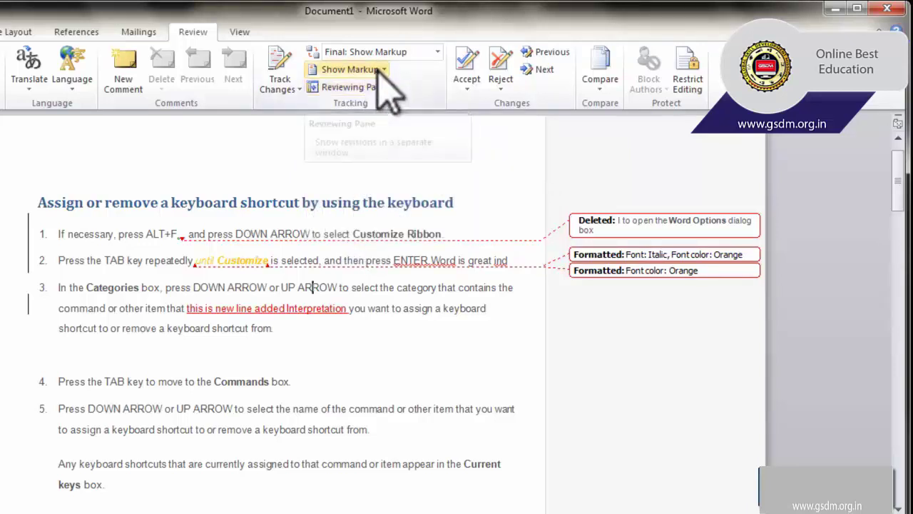
{"action": "left_click", "coordinate": [378, 70]}
{"action": "left_click", "coordinate": [351, 114]}
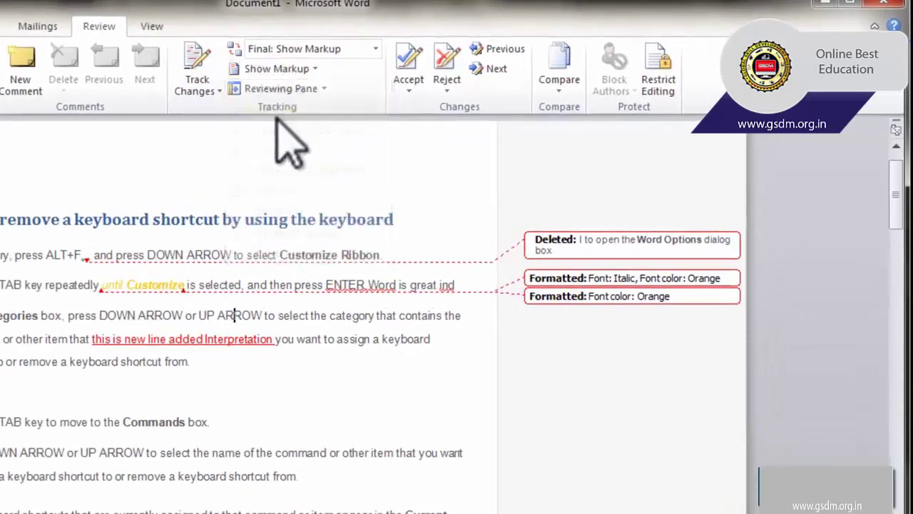
Step: Hide the Insertions and Deletions markup and the Formatting markup
{"action": "left_click", "coordinate": [307, 69]}
{"action": "left_click", "coordinate": [307, 128]}
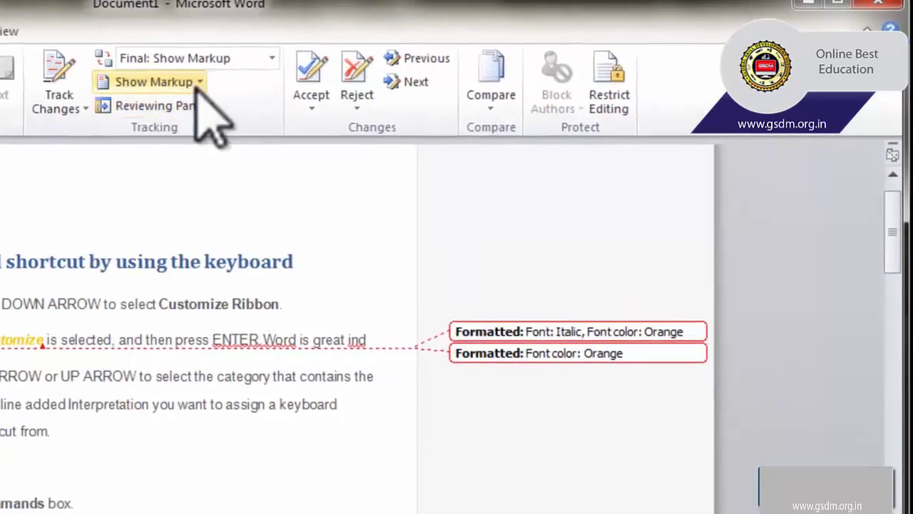
{"action": "left_click", "coordinate": [199, 84]}
{"action": "left_click", "coordinate": [179, 178]}
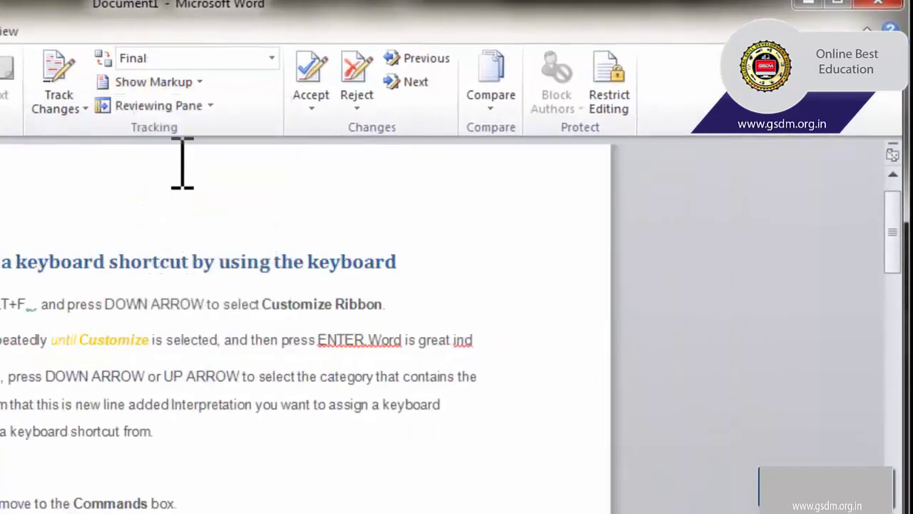
Step: Show the Formatting markup and the Insertions and Deletions markup again
{"action": "left_click", "coordinate": [194, 83]}
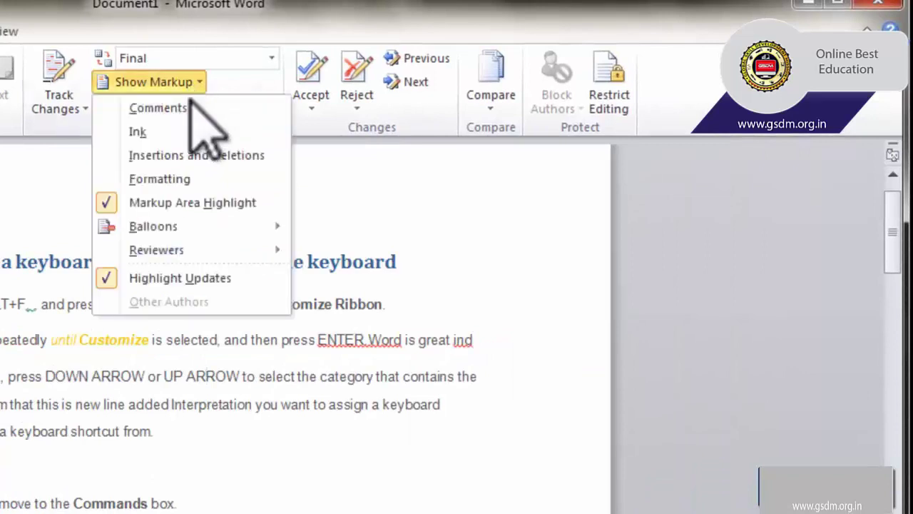
{"action": "left_click", "coordinate": [115, 179]}
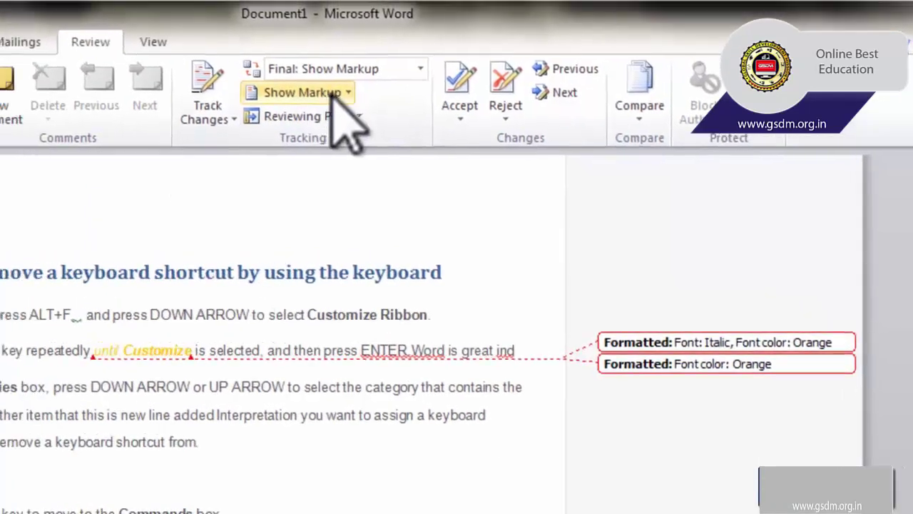
{"action": "left_click", "coordinate": [150, 82]}
{"action": "left_click", "coordinate": [318, 167]}
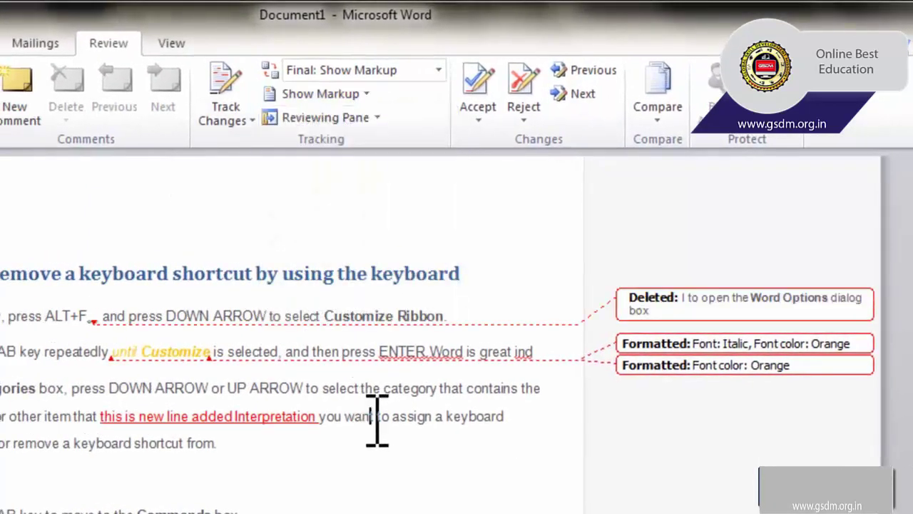
Step: Show the Reviewing Pane and examine its deleted, formatted and inserted revision entries
{"action": "left_click", "coordinate": [321, 120]}
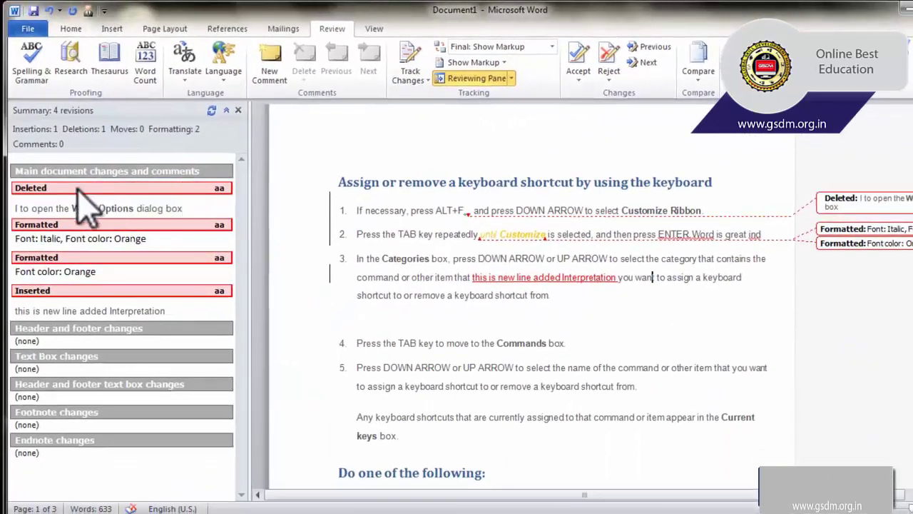
{"action": "left_click", "coordinate": [82, 238]}
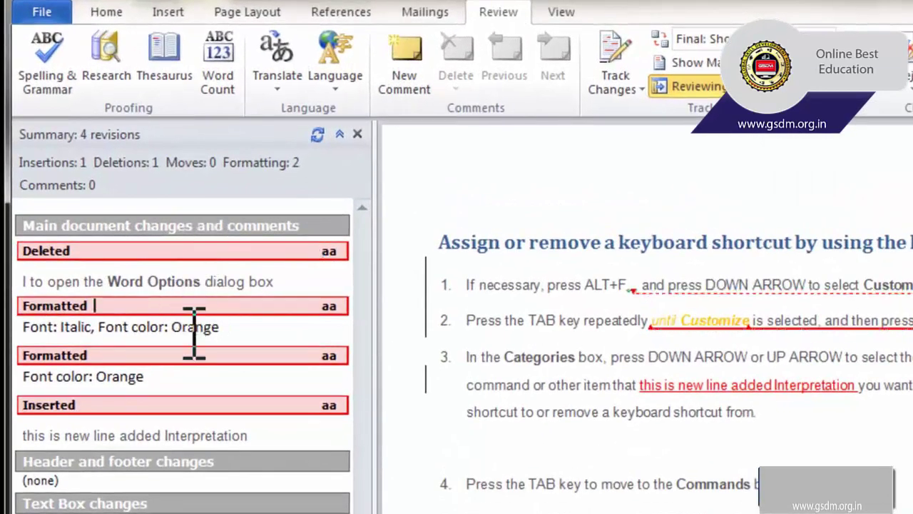
{"action": "left_click", "coordinate": [165, 431]}
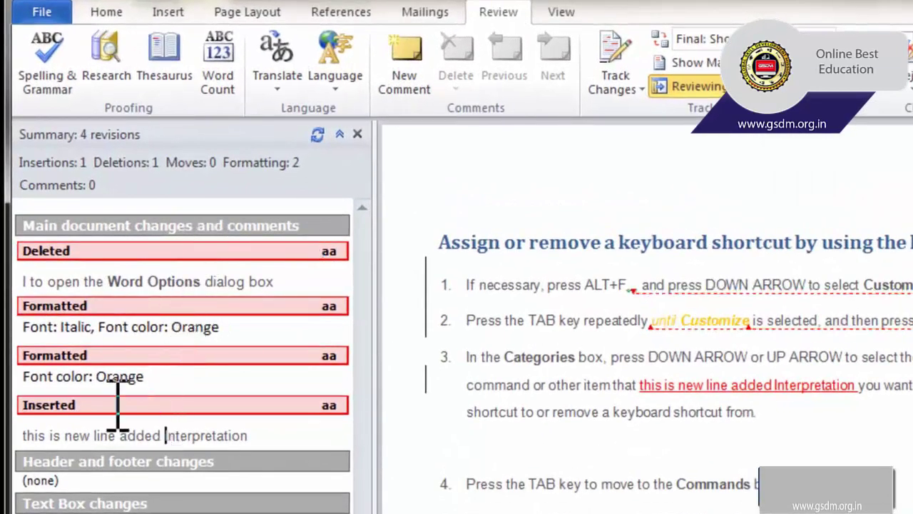
{"action": "left_click", "coordinate": [74, 262]}
{"action": "left_click", "coordinate": [63, 307]}
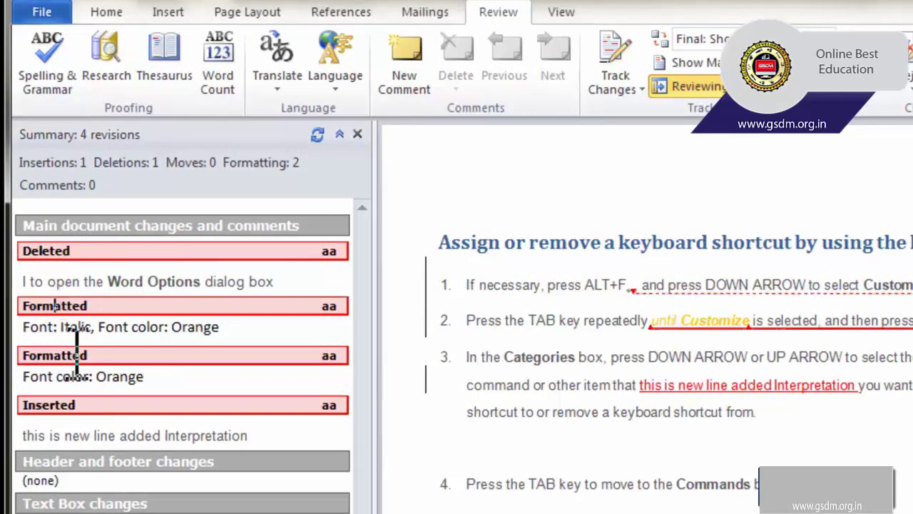
{"action": "left_click", "coordinate": [60, 405]}
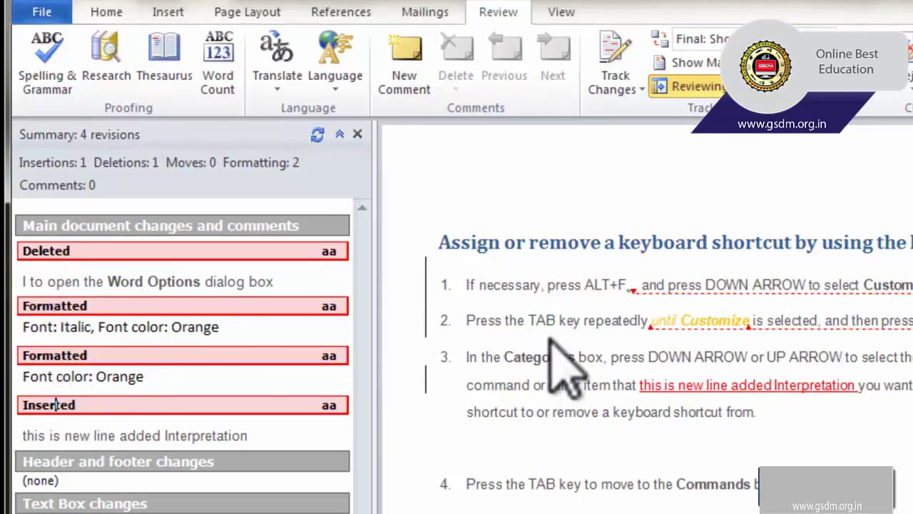
{"action": "scroll", "coordinate": [546, 367], "scroll_direction": "up", "scroll_amount": 1}
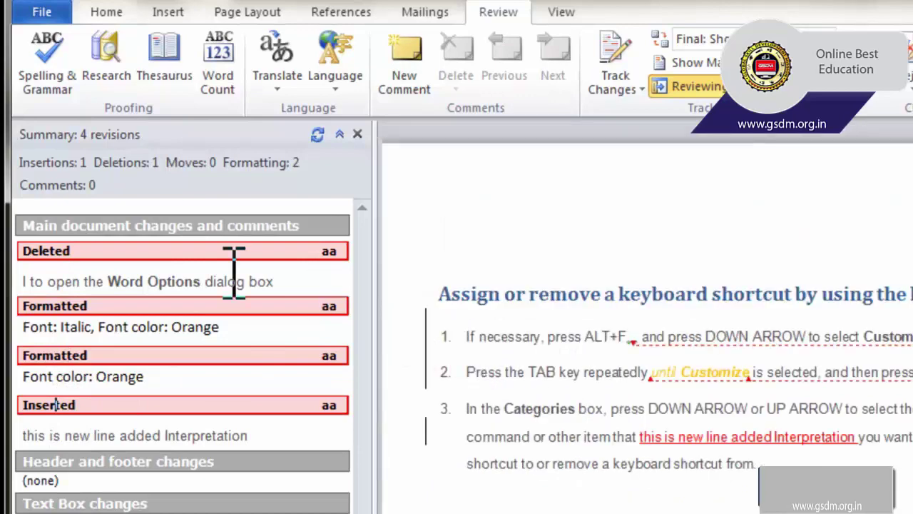
{"action": "left_click", "coordinate": [68, 251]}
{"action": "left_click", "coordinate": [63, 306]}
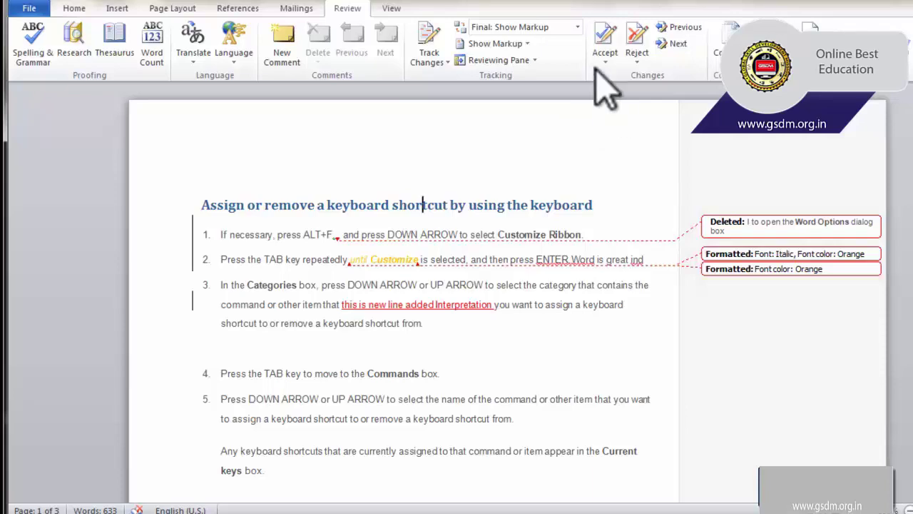
Step: Accept the document's tracked changes one after another, from the deletion in item 1 to the inserted text in item 3
{"action": "left_click", "coordinate": [603, 45]}
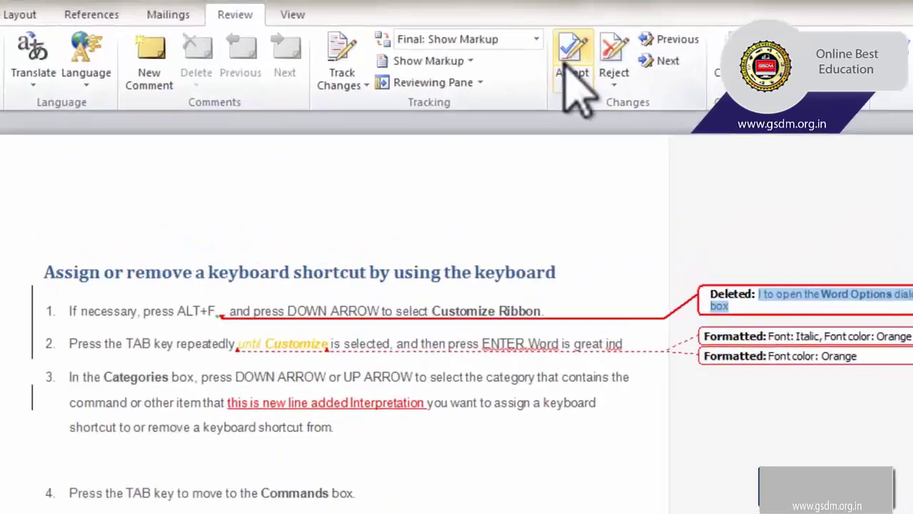
{"action": "left_click", "coordinate": [568, 69]}
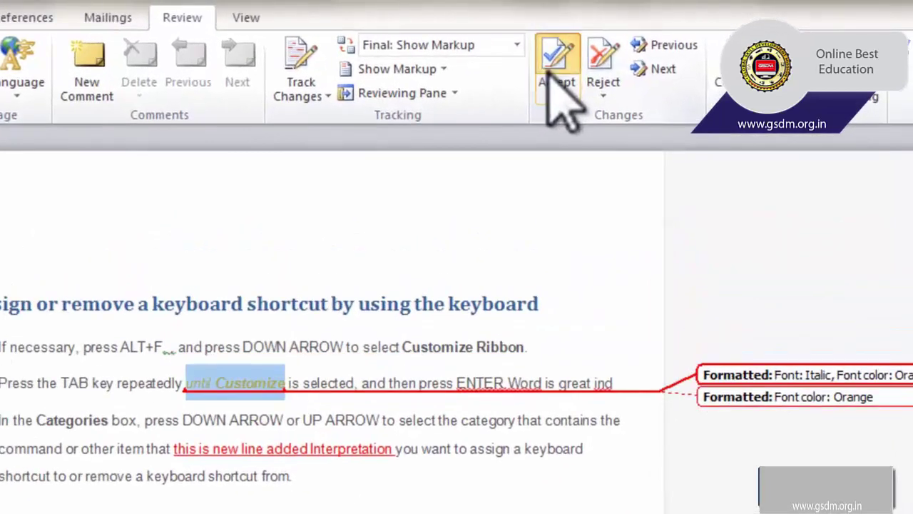
{"action": "left_click", "coordinate": [551, 66]}
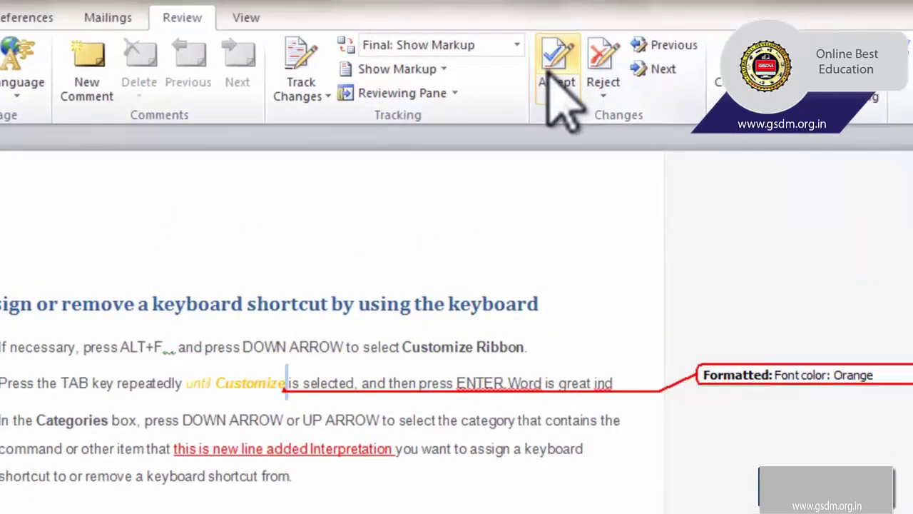
{"action": "left_click", "coordinate": [551, 65]}
{"action": "left_click", "coordinate": [551, 66]}
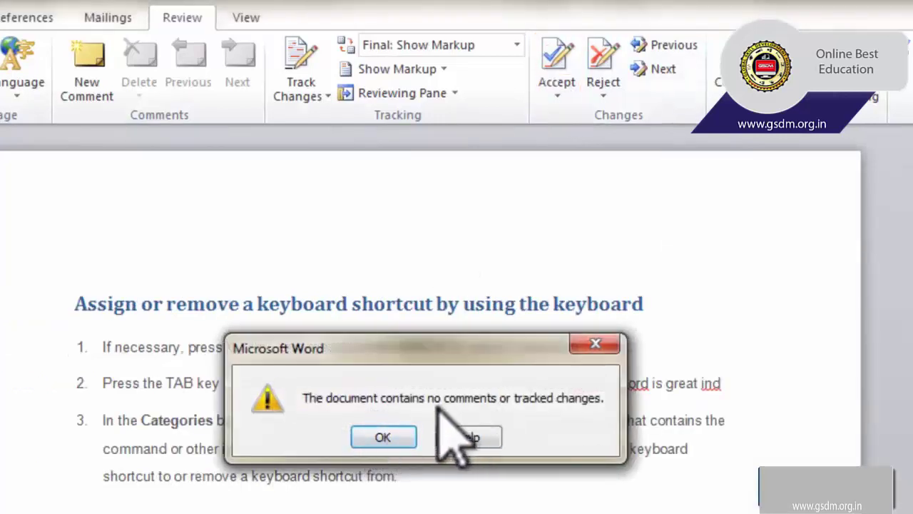
{"action": "left_click", "coordinate": [392, 435]}
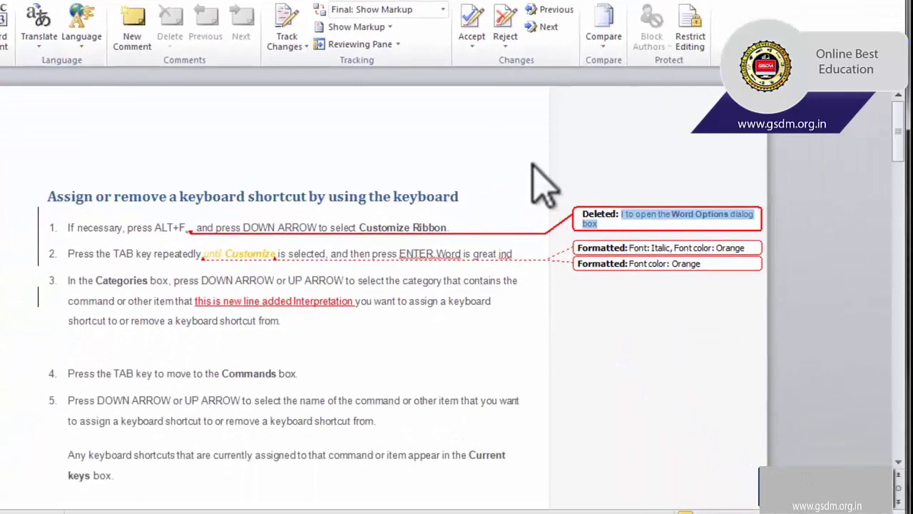
Step: Reject the tracked changes one at a time from the deletion through the inserted text, and undo the rejections
{"action": "left_click", "coordinate": [632, 242]}
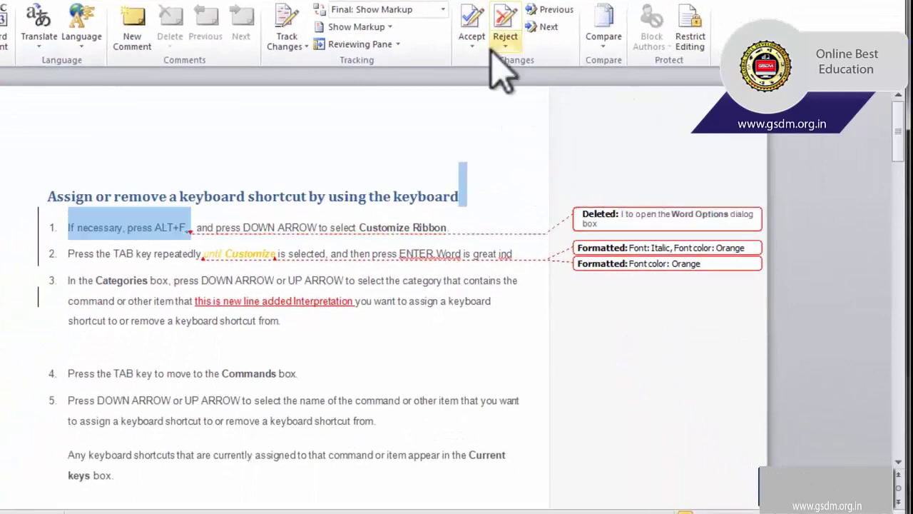
{"action": "left_click", "coordinate": [505, 29]}
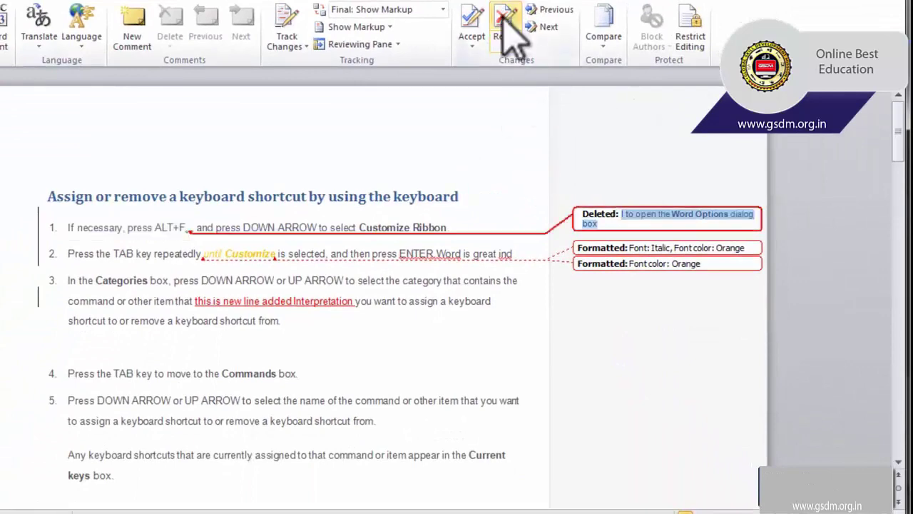
{"action": "left_click", "coordinate": [505, 29]}
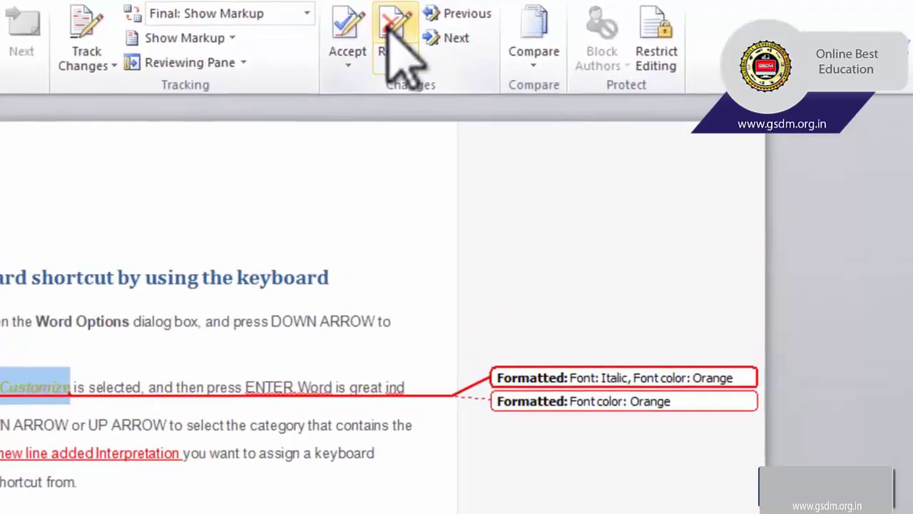
{"action": "left_click", "coordinate": [390, 32]}
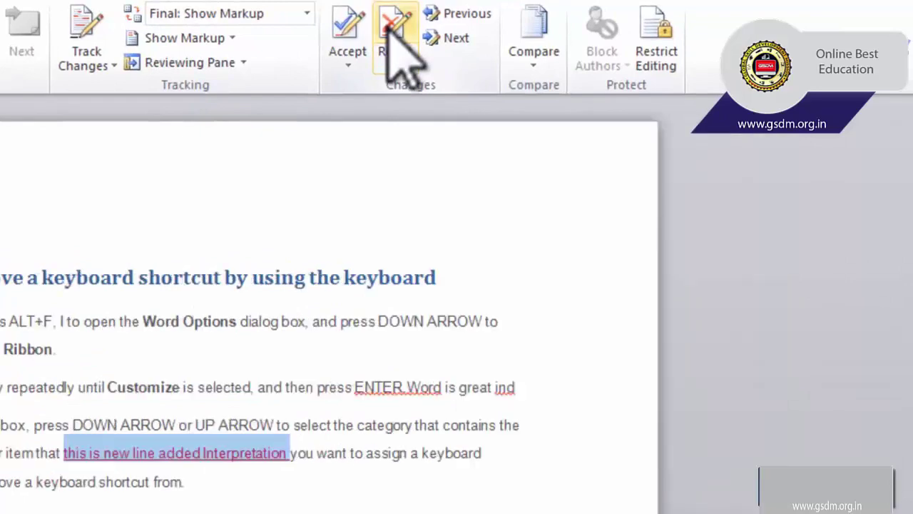
{"action": "left_click", "coordinate": [391, 34]}
{"action": "left_click", "coordinate": [185, 417]}
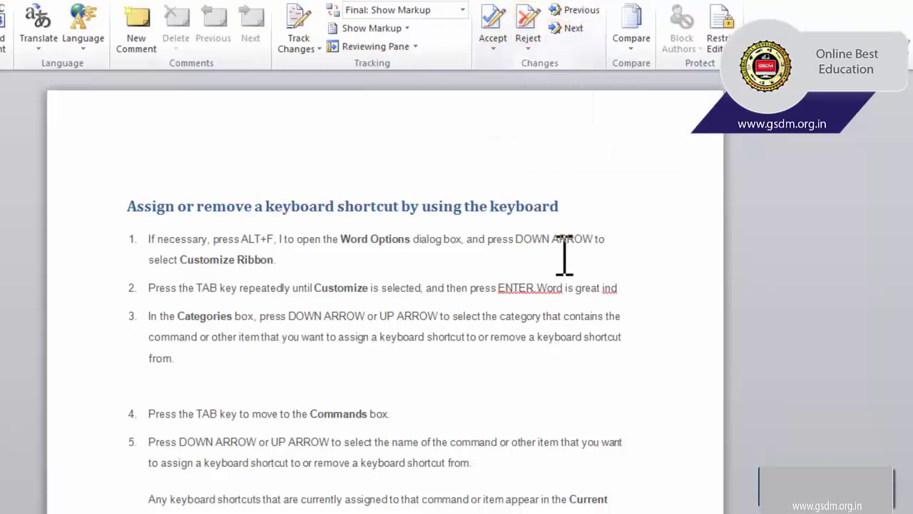
{"action": "key", "text": "ctrl+z"}
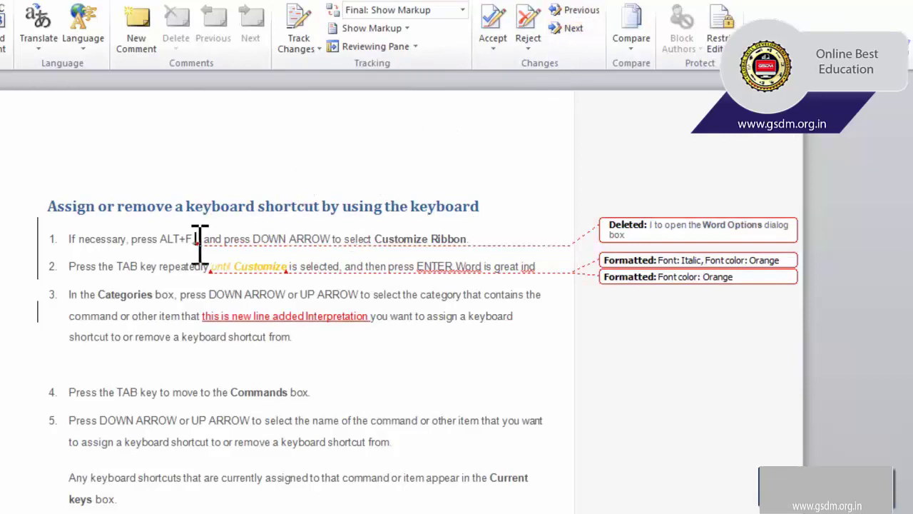
Step: Step forward and backward through the tracked changes between the deletion and the formatting revisions
{"action": "left_click", "coordinate": [570, 28]}
{"action": "left_click", "coordinate": [571, 29]}
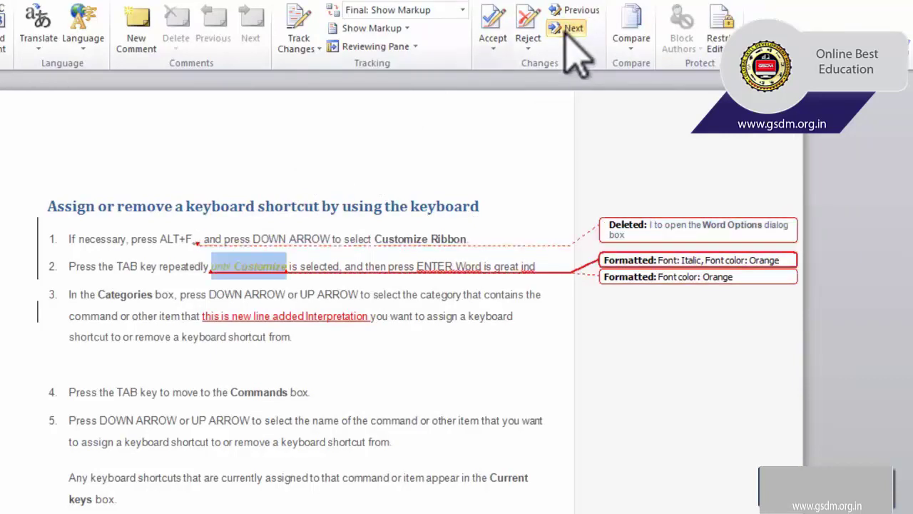
{"action": "left_click", "coordinate": [569, 31]}
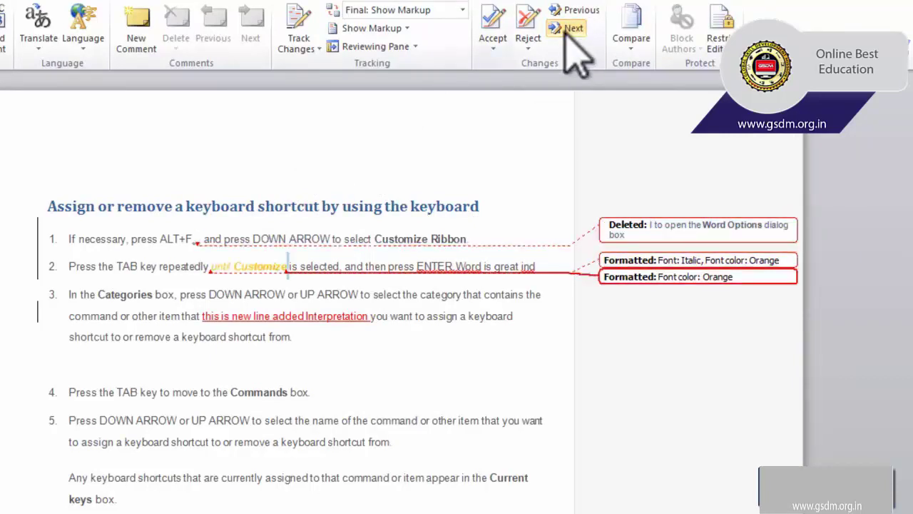
{"action": "left_click", "coordinate": [571, 11]}
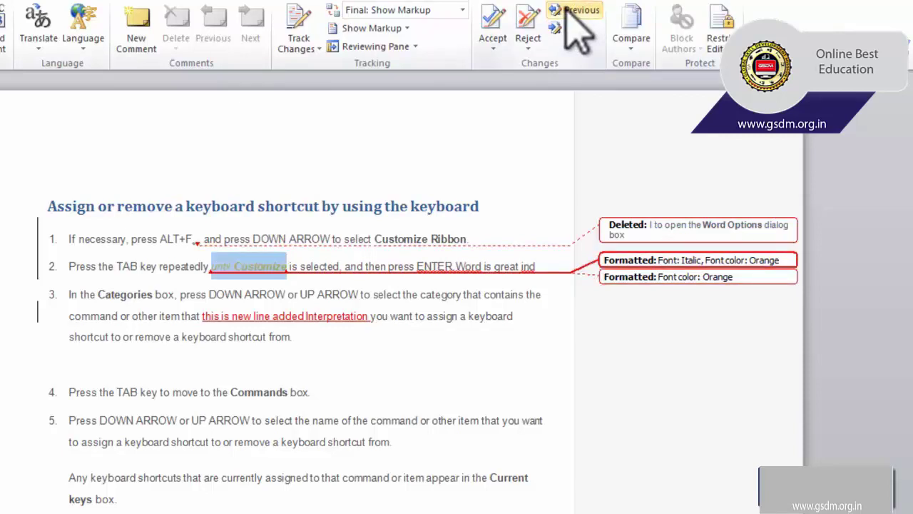
{"action": "left_click", "coordinate": [570, 11]}
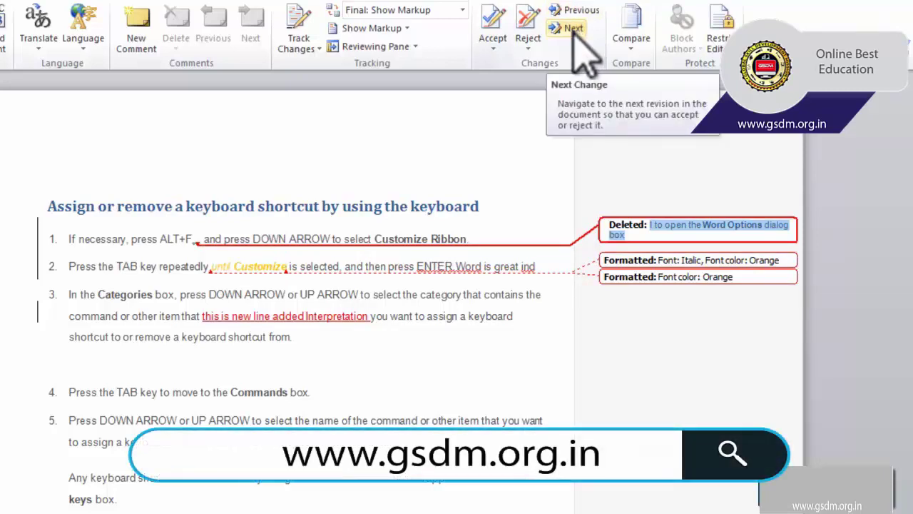
{"action": "left_click", "coordinate": [575, 35]}
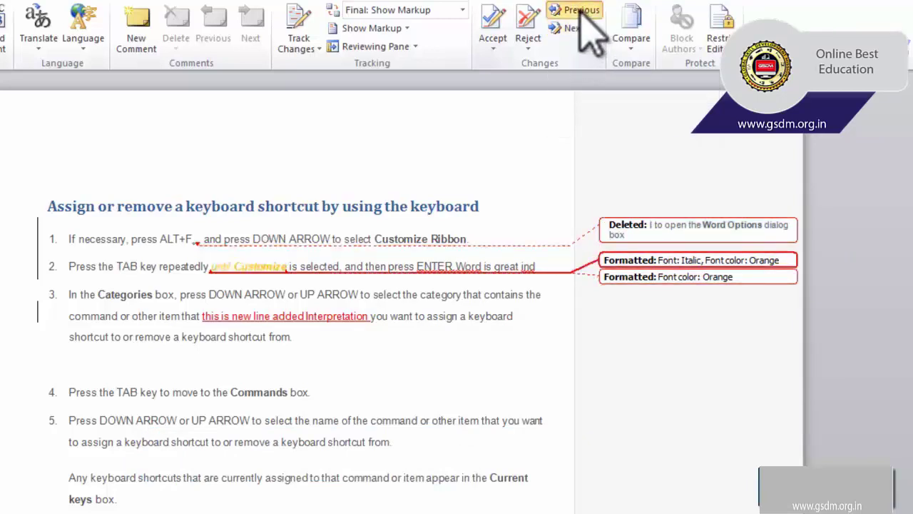
{"action": "left_click", "coordinate": [577, 10]}
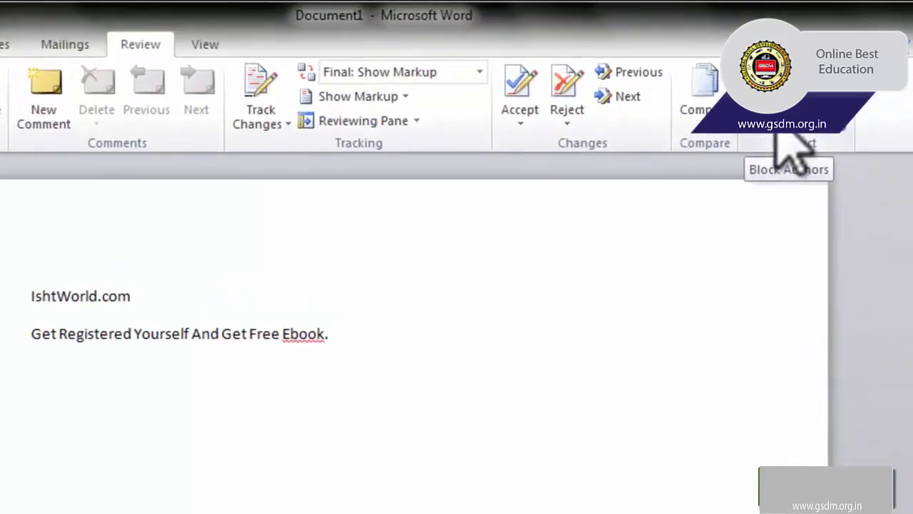
Step: Start restricting editing of the document, limit formatting to a selection of styles and open the style restriction settings
{"action": "left_click", "coordinate": [830, 100]}
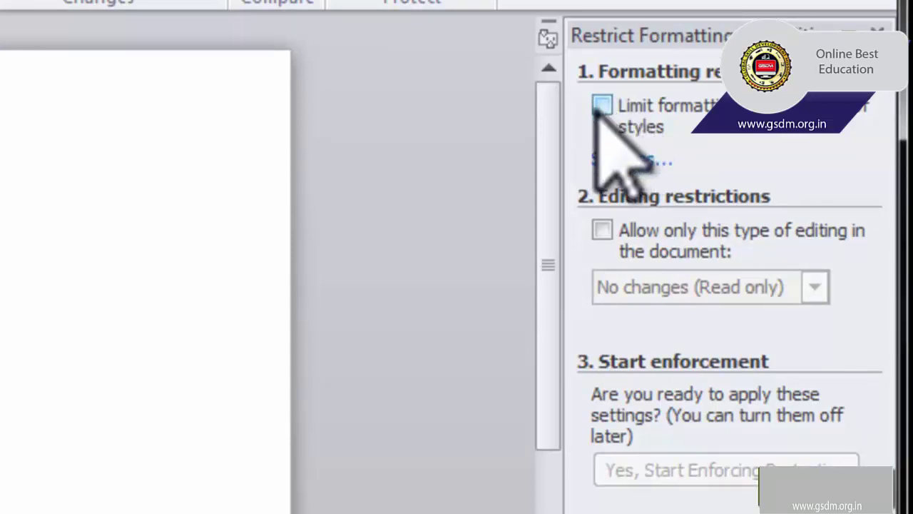
{"action": "left_click", "coordinate": [600, 106]}
{"action": "left_click", "coordinate": [620, 161]}
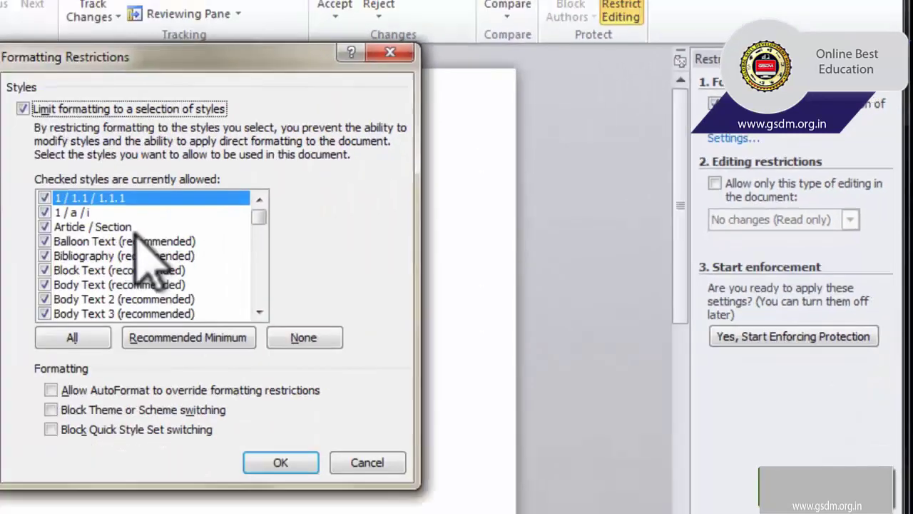
Step: Exclude Header and Heading 1 to Heading 5 from the allowed styles, apply the restrictions and remove disallowed formatting from the document
{"action": "scroll", "coordinate": [292, 240], "scroll_direction": "down", "scroll_amount": 8}
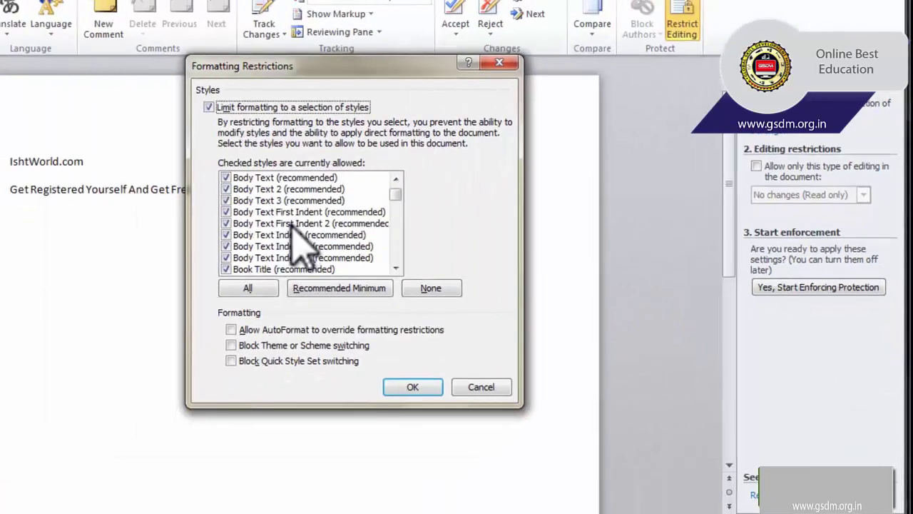
{"action": "scroll", "coordinate": [290, 233], "scroll_direction": "down", "scroll_amount": 4}
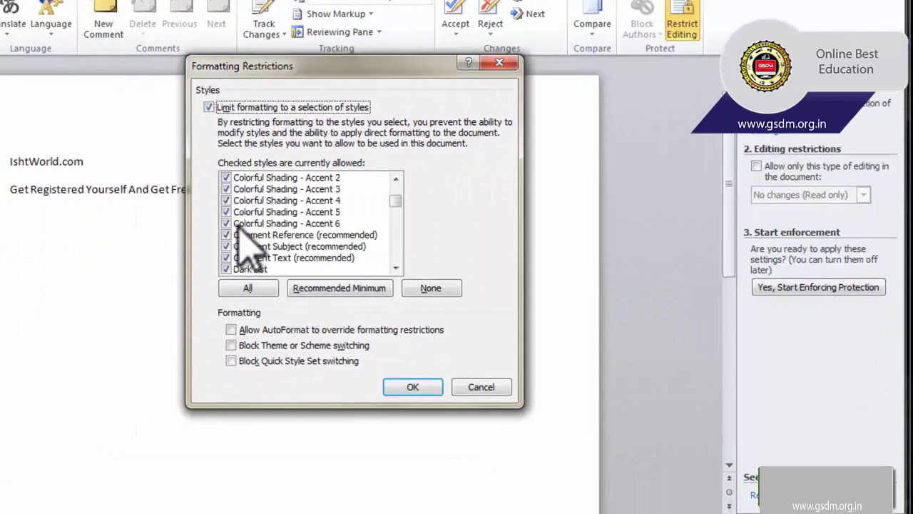
{"action": "scroll", "coordinate": [232, 246], "scroll_direction": "down", "scroll_amount": 10}
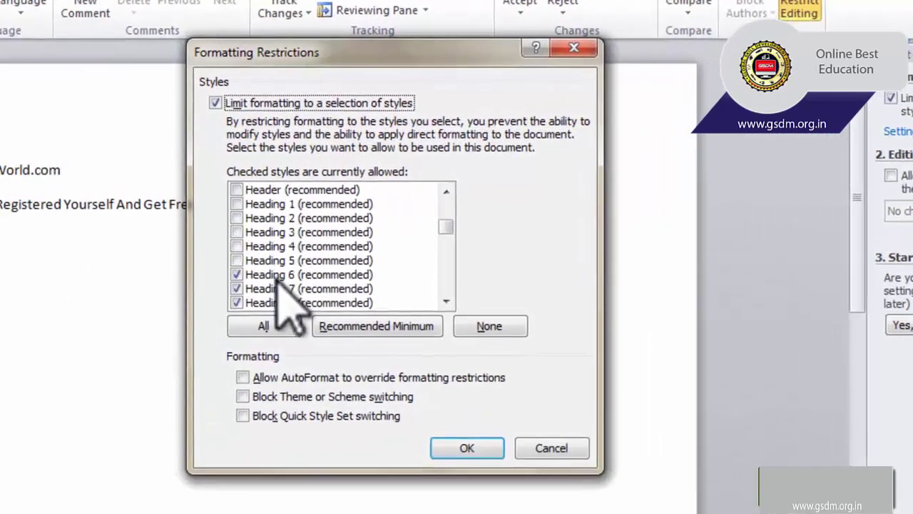
{"action": "scroll", "coordinate": [272, 278], "scroll_direction": "up", "scroll_amount": 1}
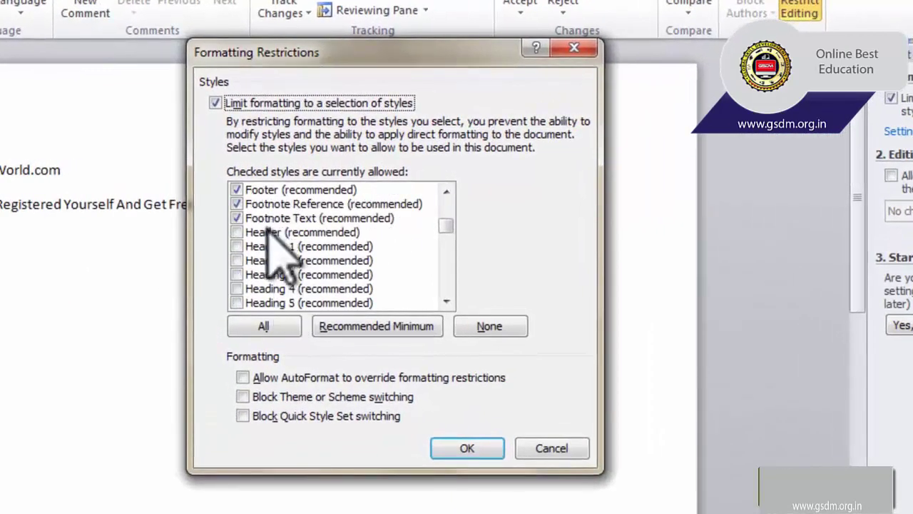
{"action": "left_click", "coordinate": [238, 233]}
{"action": "left_click", "coordinate": [238, 233]}
{"action": "scroll", "coordinate": [279, 279], "scroll_direction": "down", "scroll_amount": 2}
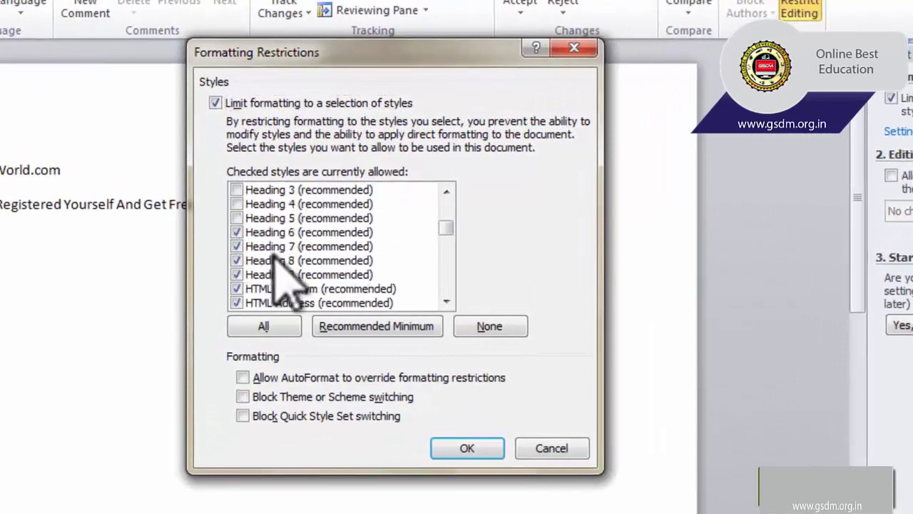
{"action": "scroll", "coordinate": [282, 235], "scroll_direction": "up", "scroll_amount": 1}
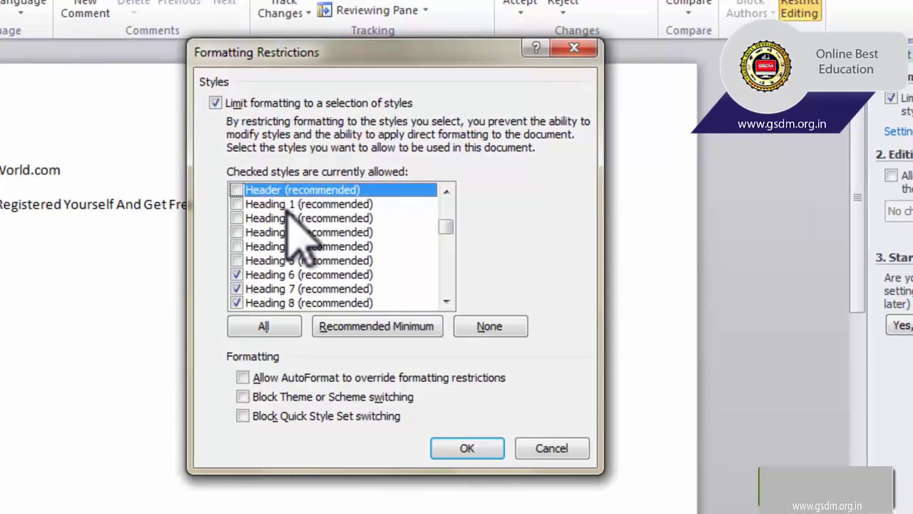
{"action": "left_click", "coordinate": [436, 445]}
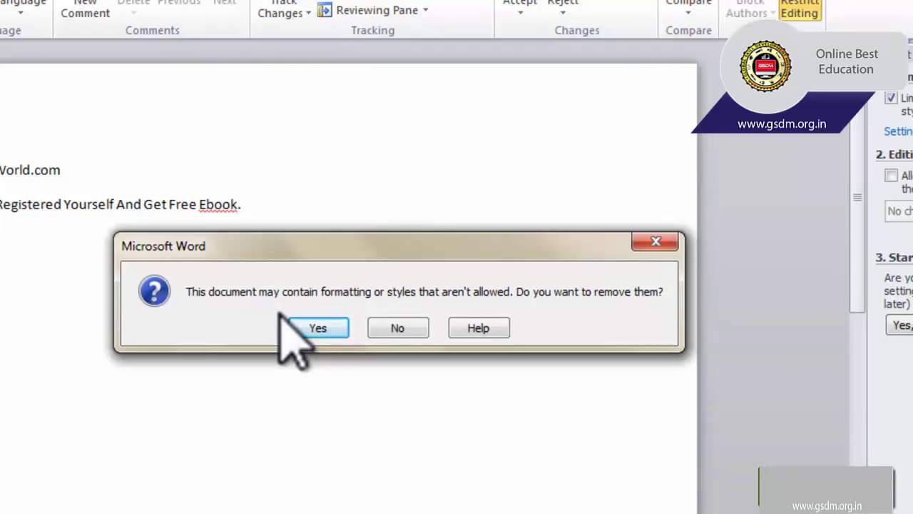
{"action": "left_click", "coordinate": [318, 328]}
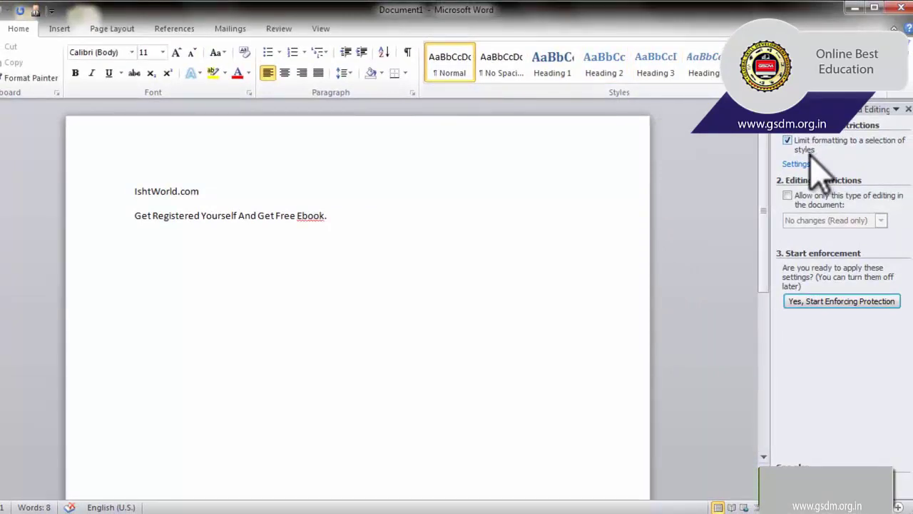
Step: Start enforcing the formatting restrictions, entering and confirming a protection password
{"action": "left_click", "coordinate": [848, 302]}
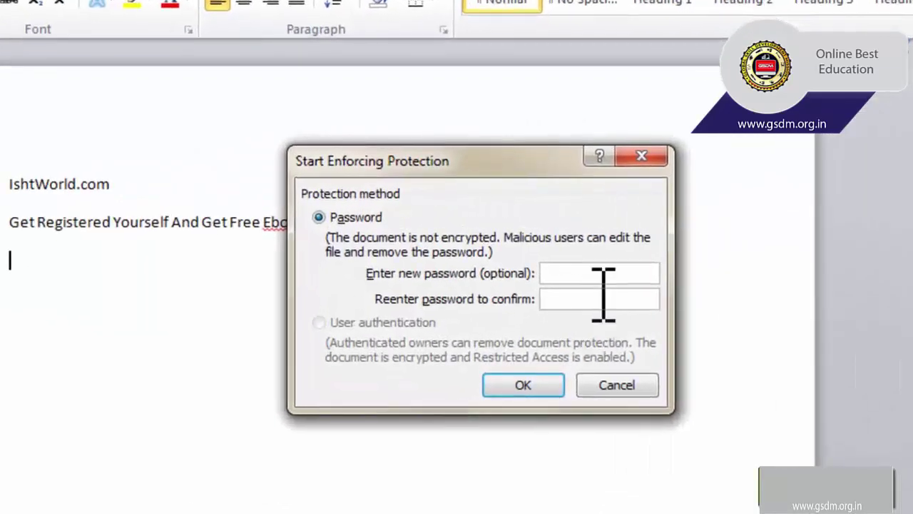
{"action": "type", "text": "•"}
{"action": "key", "text": "Tab"}
{"action": "type", "text": "•"}
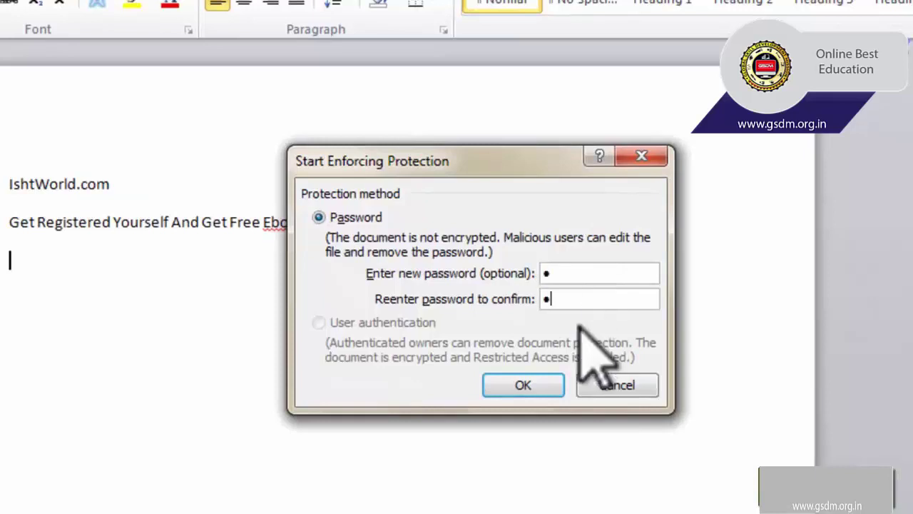
{"action": "left_click", "coordinate": [537, 386]}
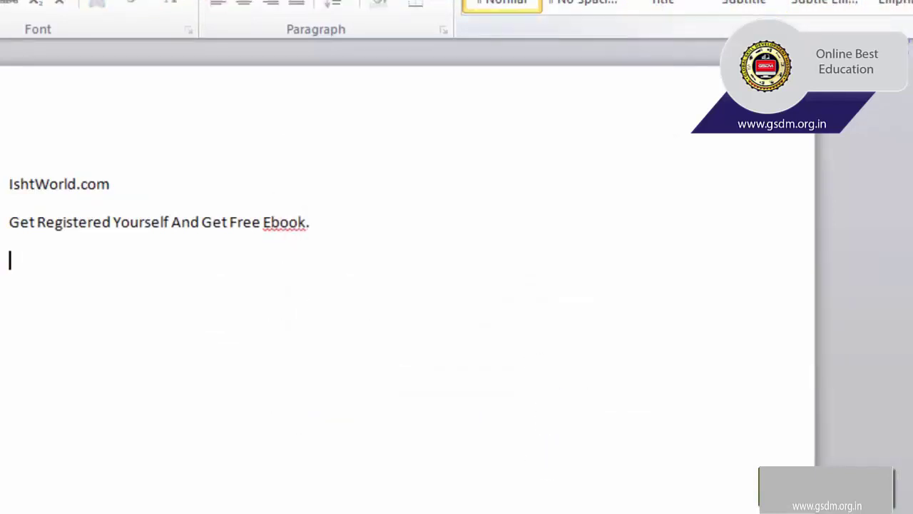
Step: Examine the styles still available under protection and select the two lines of text to check their formatting options
{"action": "left_click", "coordinate": [797, 88]}
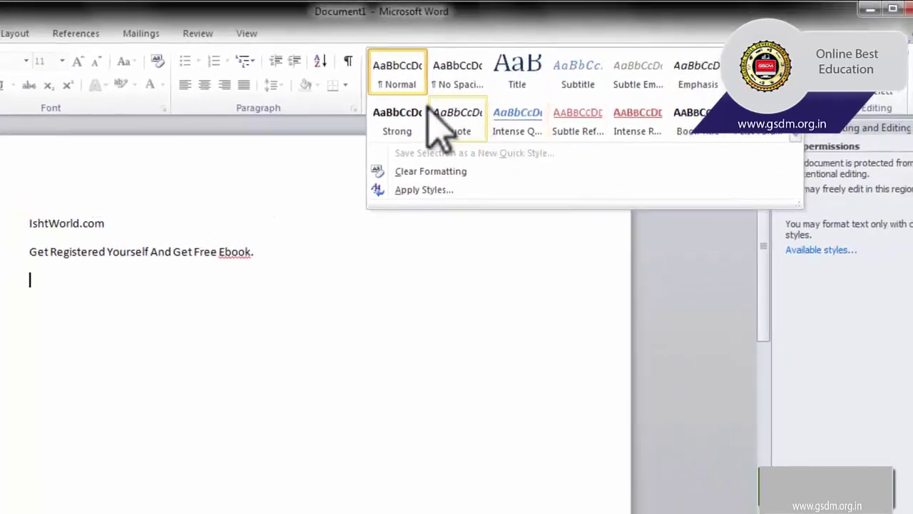
{"action": "left_click_drag", "start_coordinate": [250, 259], "coordinate": [30, 220]}
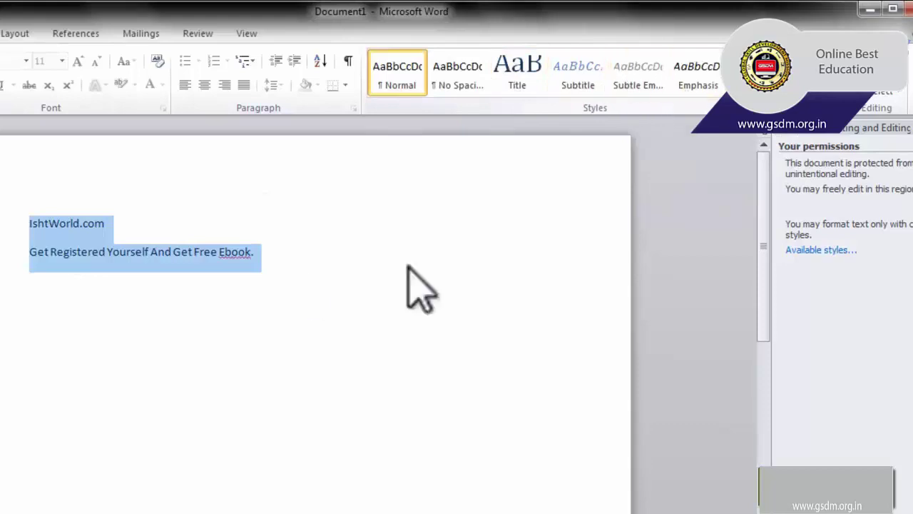
{"action": "left_click", "coordinate": [298, 274]}
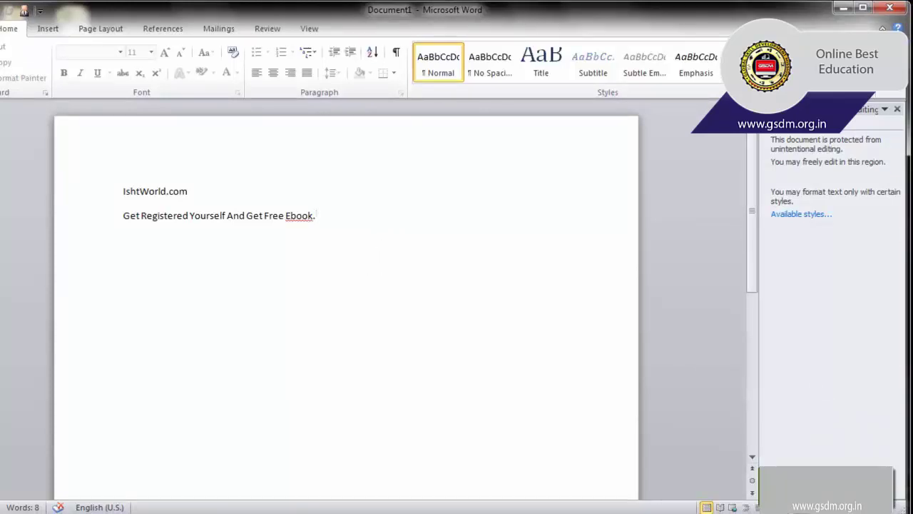
{"action": "key", "text": "Return"}
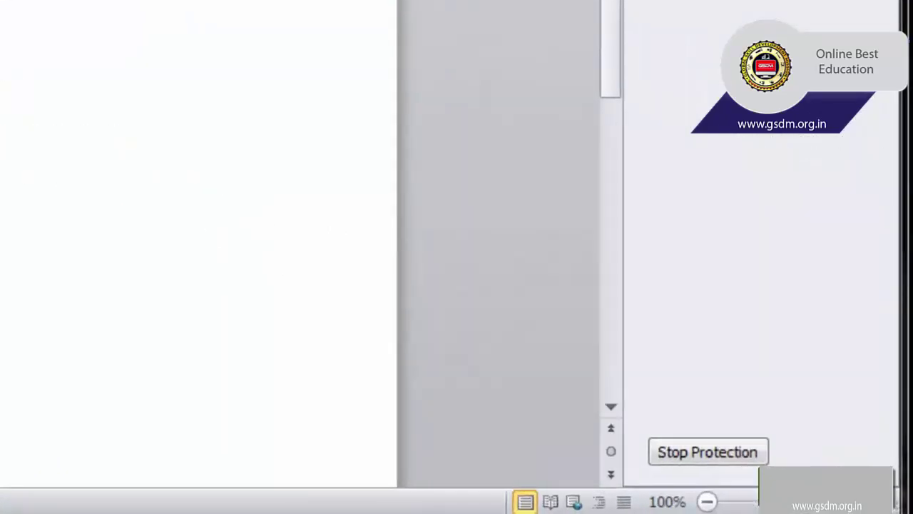
Step: Stop the document protection by entering the protection password
{"action": "left_click", "coordinate": [710, 452]}
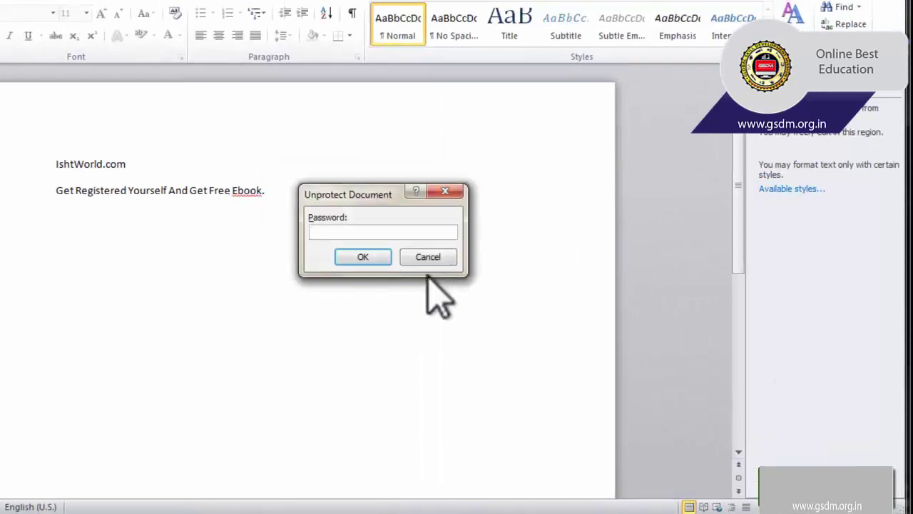
{"action": "type", "text": "1"}
{"action": "left_click", "coordinate": [367, 257]}
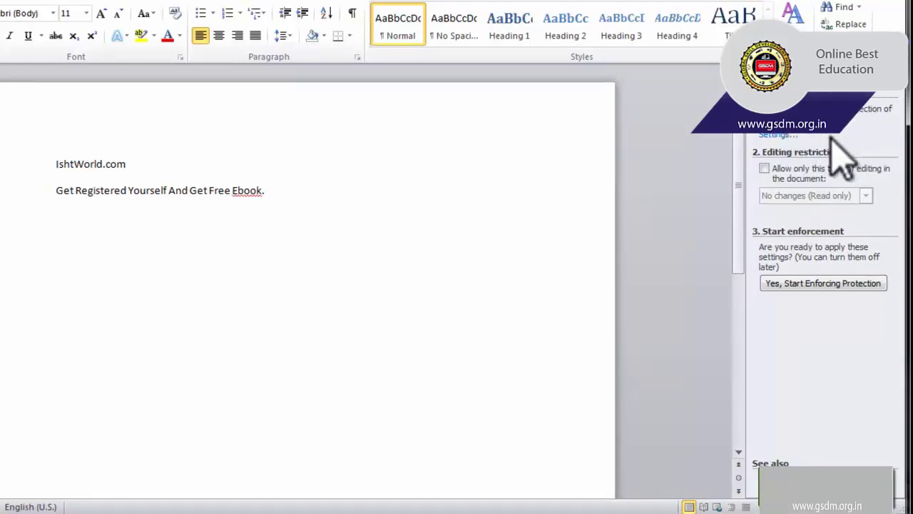
Step: Turn off the formatting limitation and restrict editing of the document to No changes (Read only)
{"action": "left_click", "coordinate": [772, 113]}
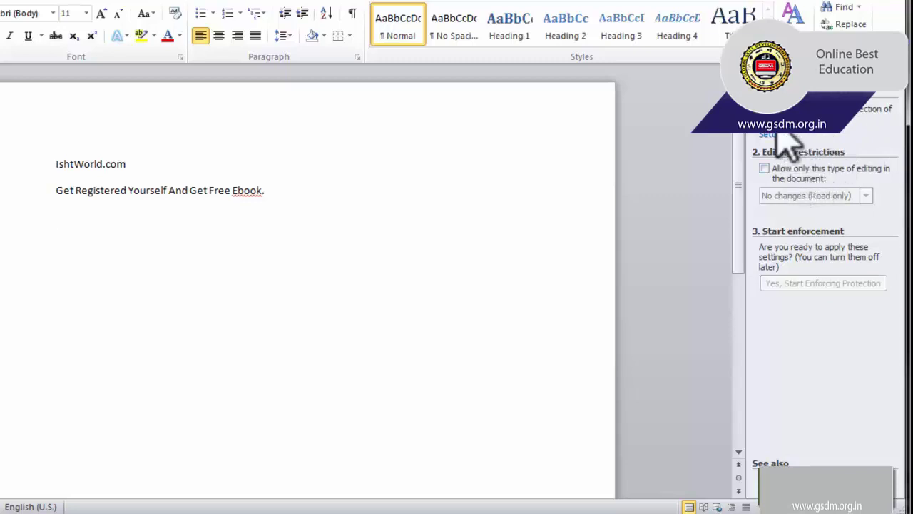
{"action": "left_click", "coordinate": [770, 170]}
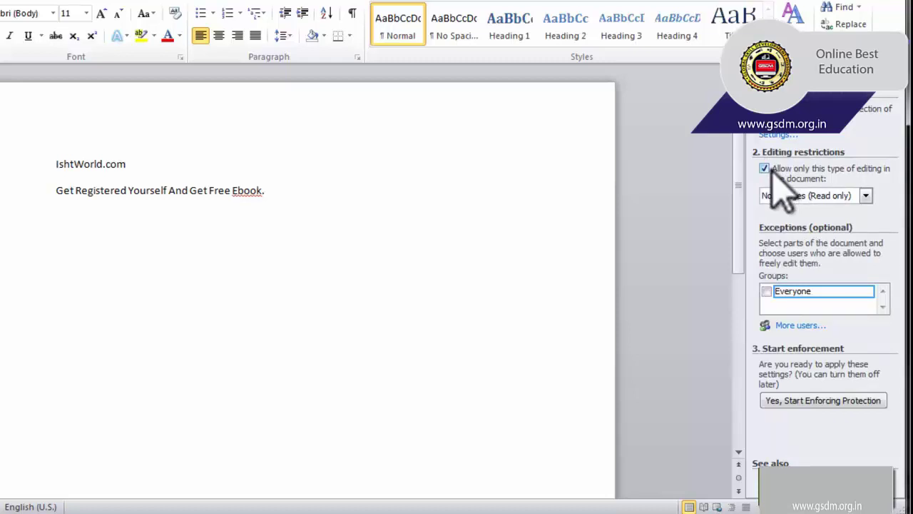
{"action": "left_click", "coordinate": [810, 196]}
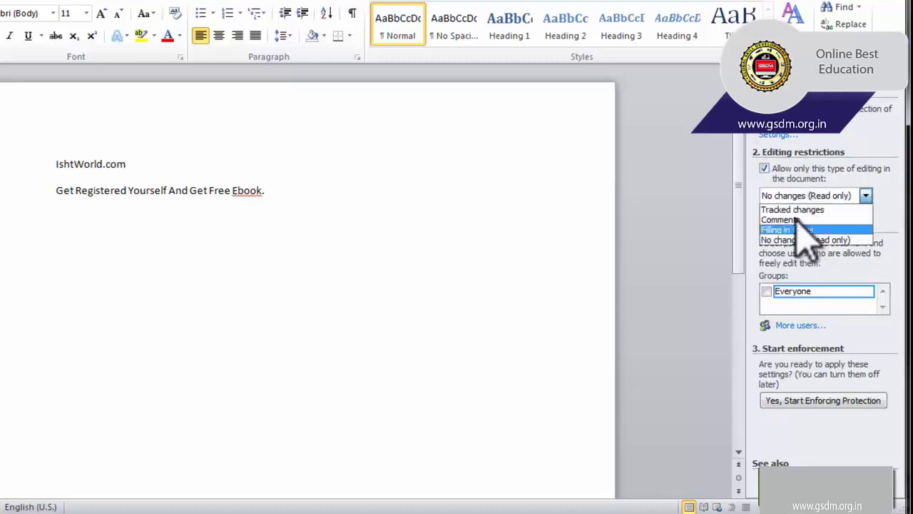
{"action": "left_click", "coordinate": [796, 240]}
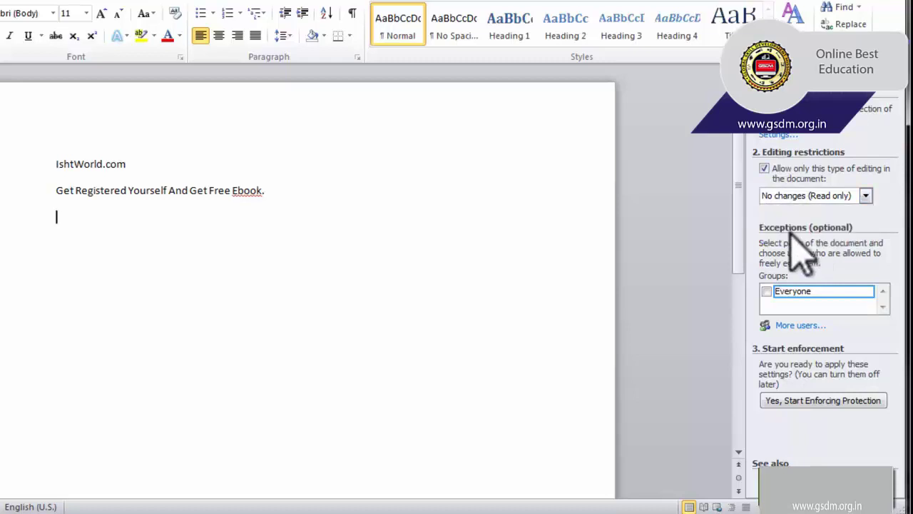
Step: Start enforcing the read-only restriction, entering and confirming a protection password
{"action": "left_click", "coordinate": [819, 404]}
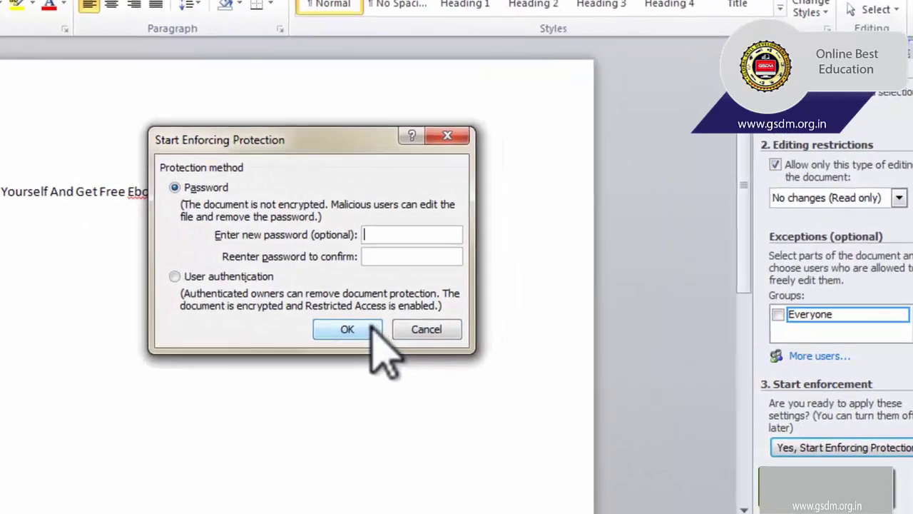
{"action": "type", "text": "1"}
{"action": "left_click", "coordinate": [400, 259]}
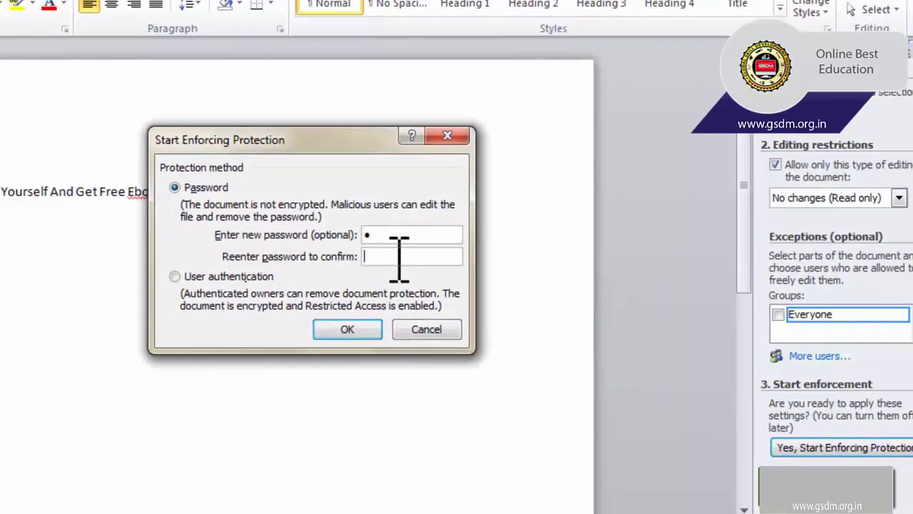
{"action": "type", "text": "1"}
{"action": "left_click", "coordinate": [361, 328]}
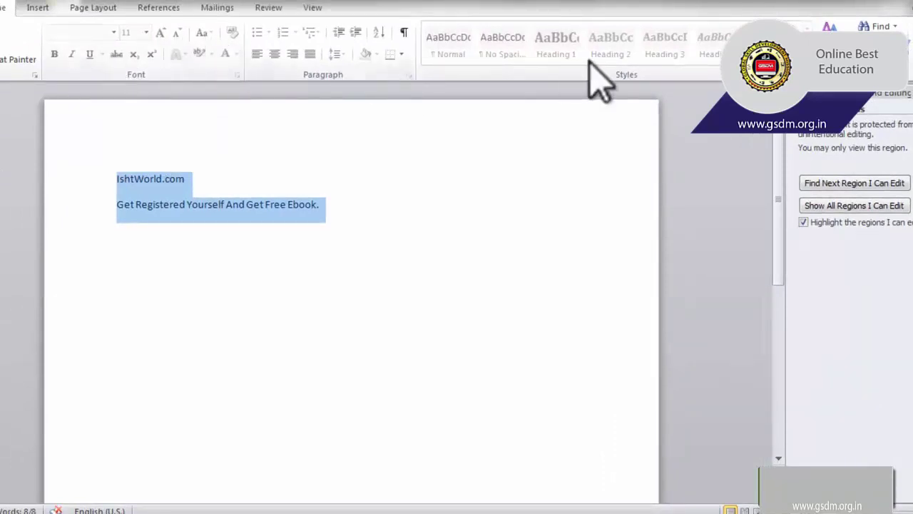
Step: Select both lines of text and examine which Insert, Page Layout, References, Mailings, Review, View and Home commands are available under protection
{"action": "left_click_drag", "start_coordinate": [511, 198], "coordinate": [115, 149]}
{"action": "left_click", "coordinate": [36, 8]}
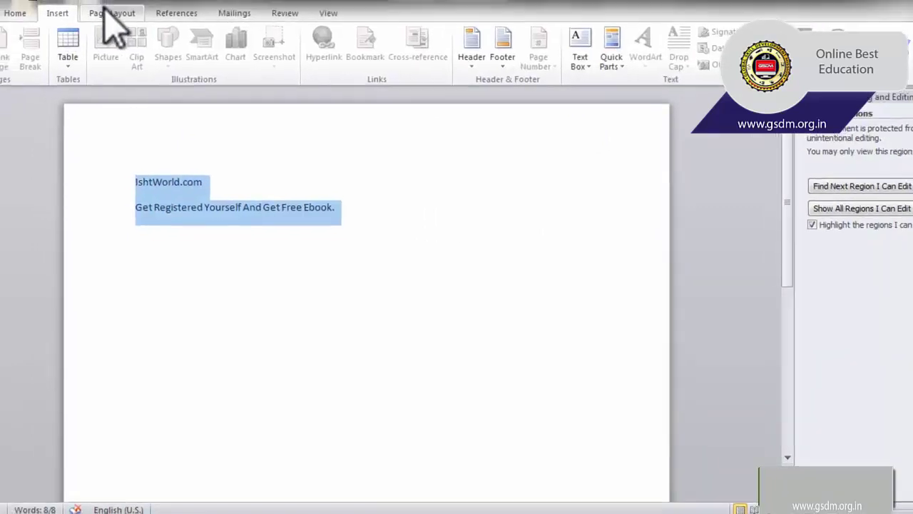
{"action": "left_click", "coordinate": [111, 13]}
{"action": "left_click", "coordinate": [173, 13]}
{"action": "left_click", "coordinate": [239, 13]}
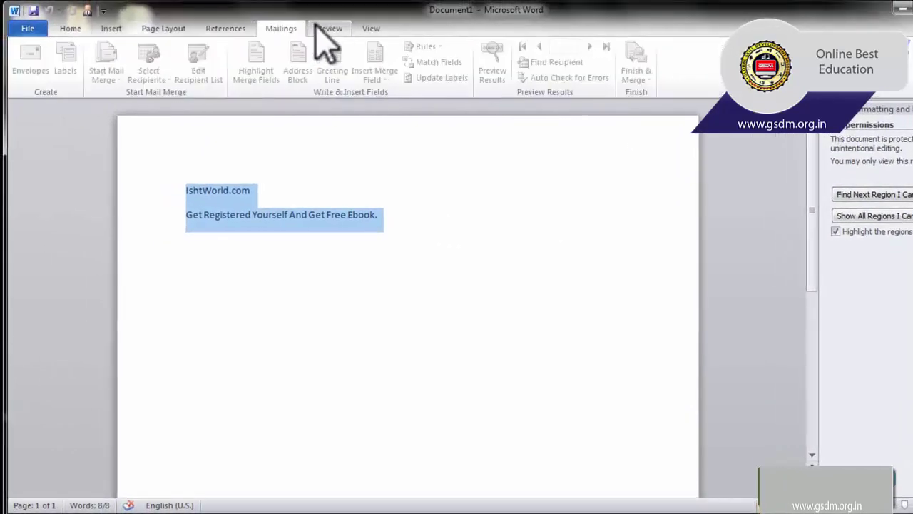
{"action": "left_click", "coordinate": [324, 28]}
{"action": "left_click", "coordinate": [371, 28]}
{"action": "left_click", "coordinate": [70, 29]}
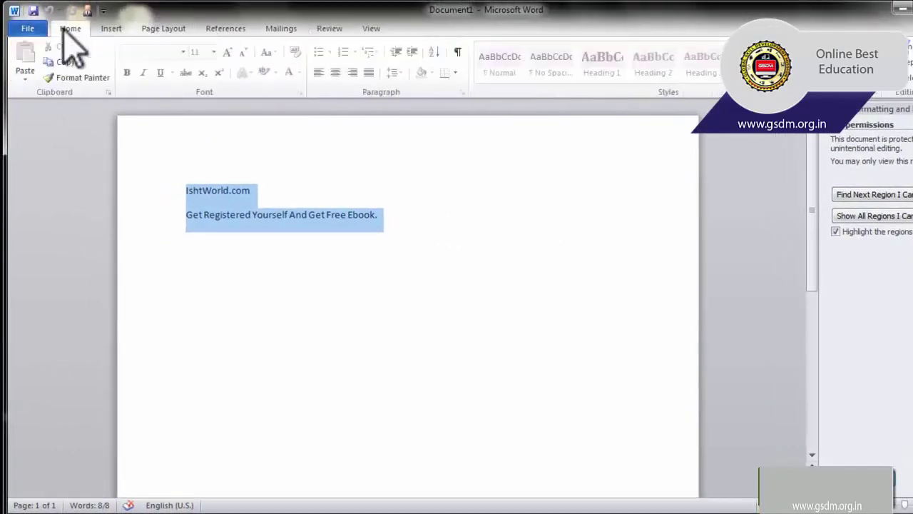
Step: Deselect and reselect both lines of text in the read-only document to check the available formatting commands
{"action": "left_click", "coordinate": [434, 223]}
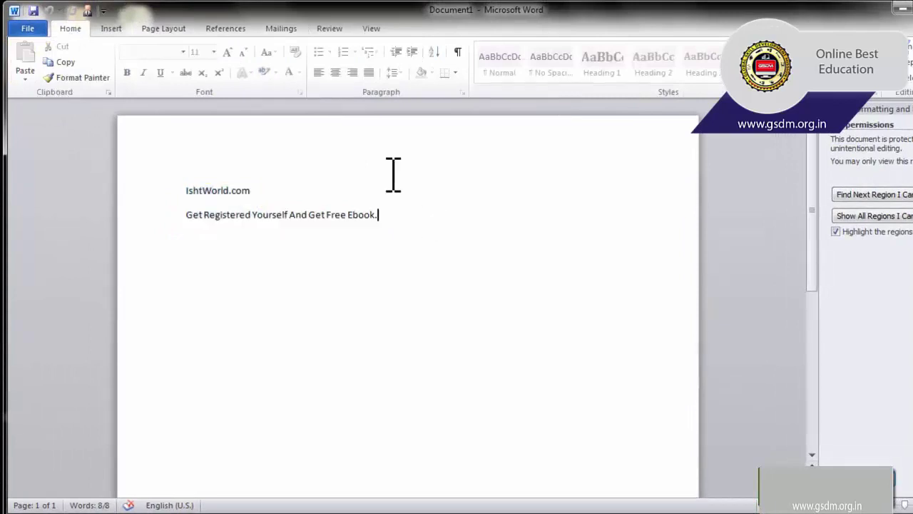
{"action": "left_click_drag", "start_coordinate": [431, 218], "coordinate": [231, 190]}
{"action": "left_click", "coordinate": [442, 252]}
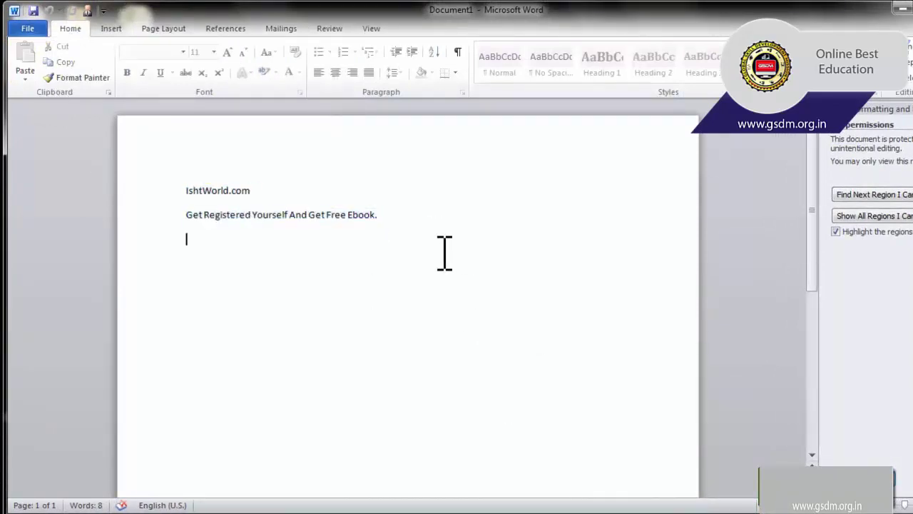
{"action": "left_click_drag", "start_coordinate": [442, 252], "coordinate": [191, 184]}
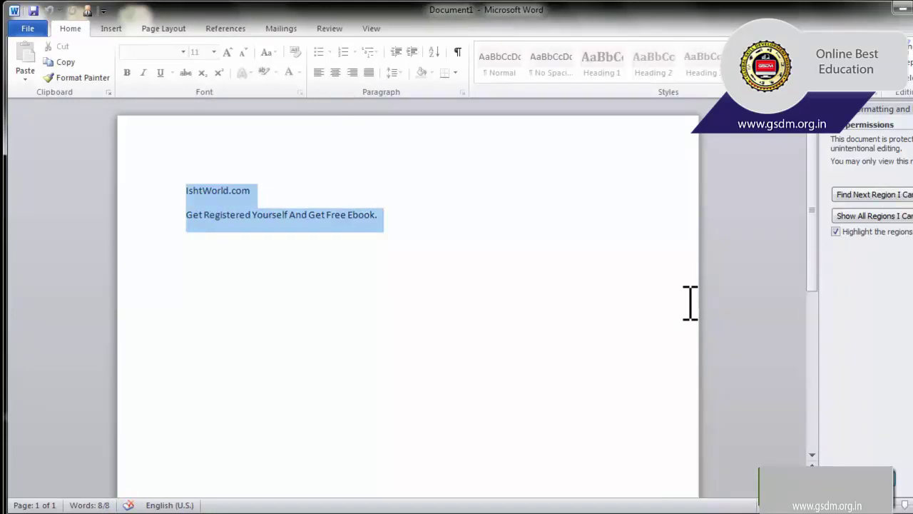